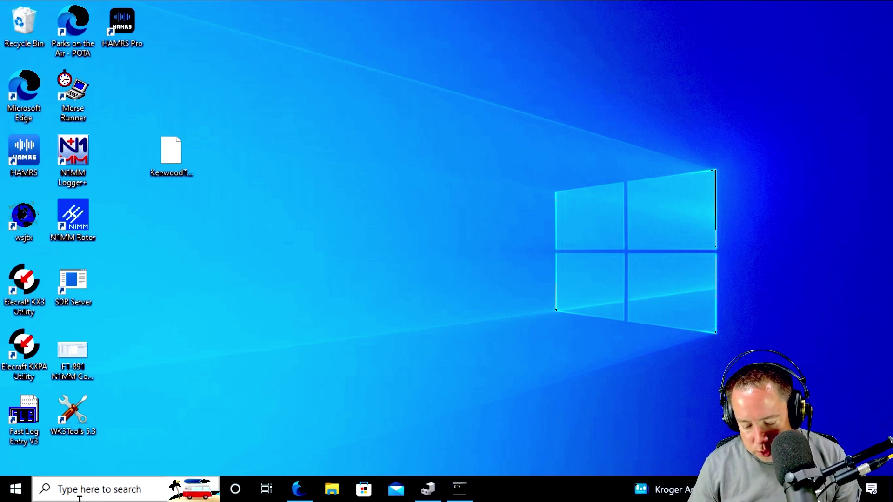
Step: Bring up Microsoft Edge on the 891ctrl project page at do1zl.net
left_click(300, 489)
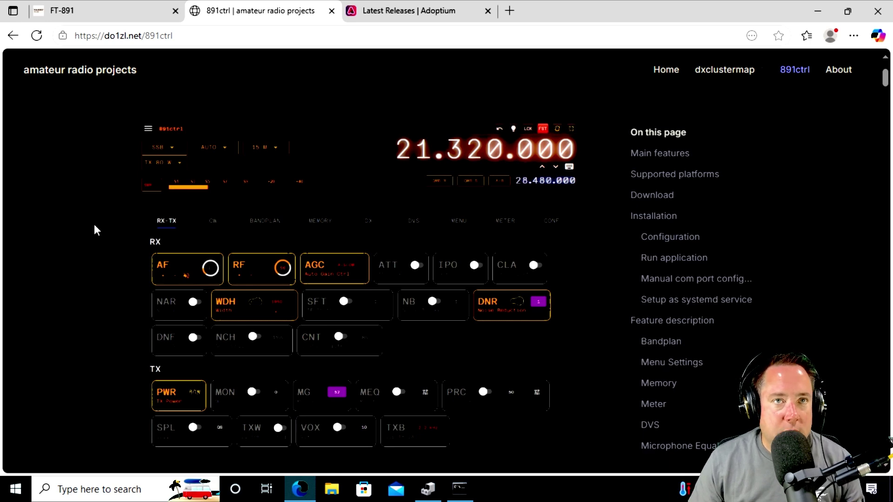
left_click(120, 18)
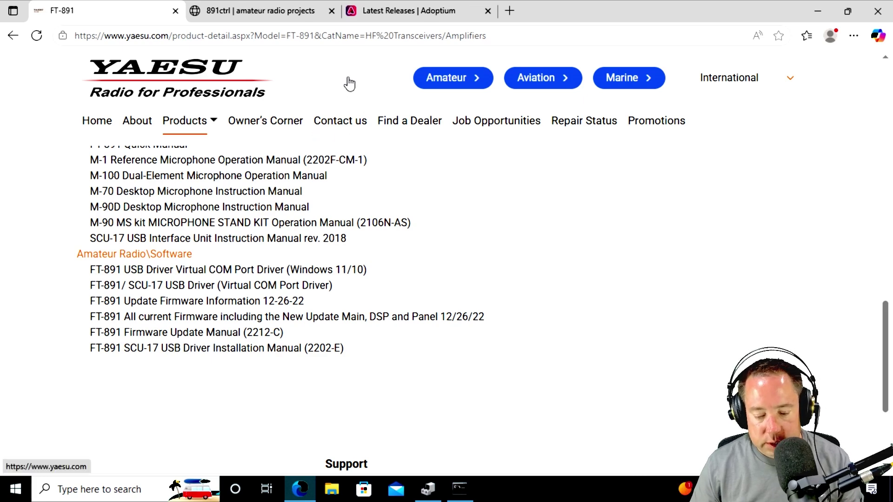
left_click(289, 11)
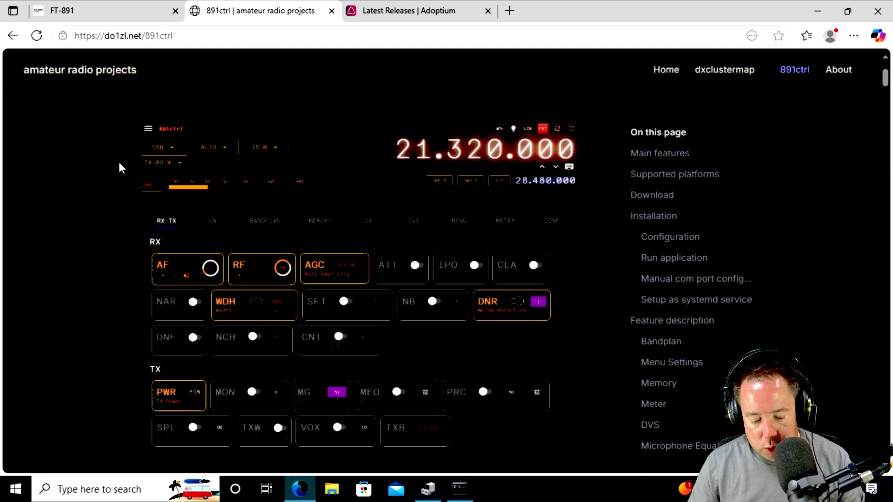
Step: Scroll down the 891ctrl page to the Download table listing release 141
scroll(120, 167, "down", 2)
scroll(120, 168, "down", 4)
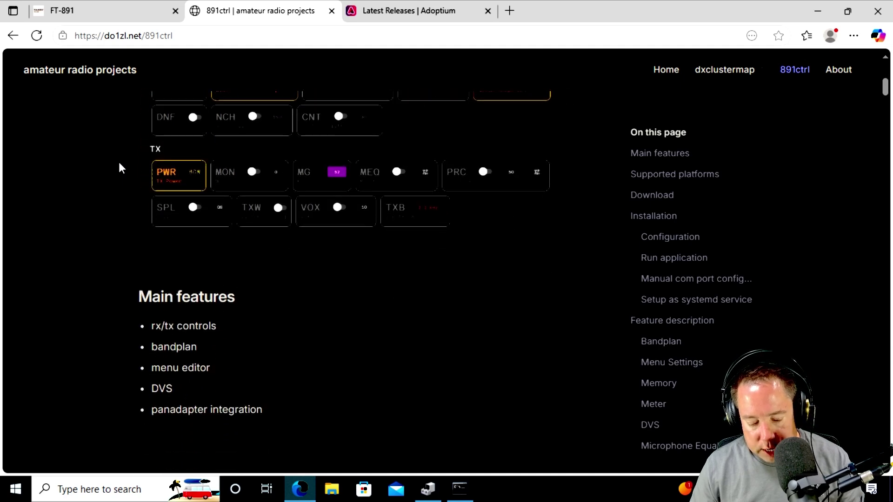
scroll(120, 167, "up", 6)
scroll(119, 167, "down", 1)
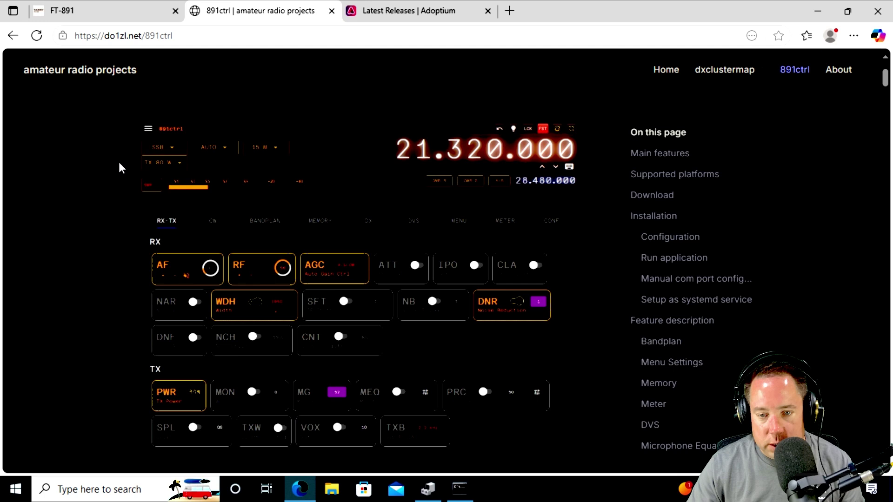
scroll(119, 162, "down", 2)
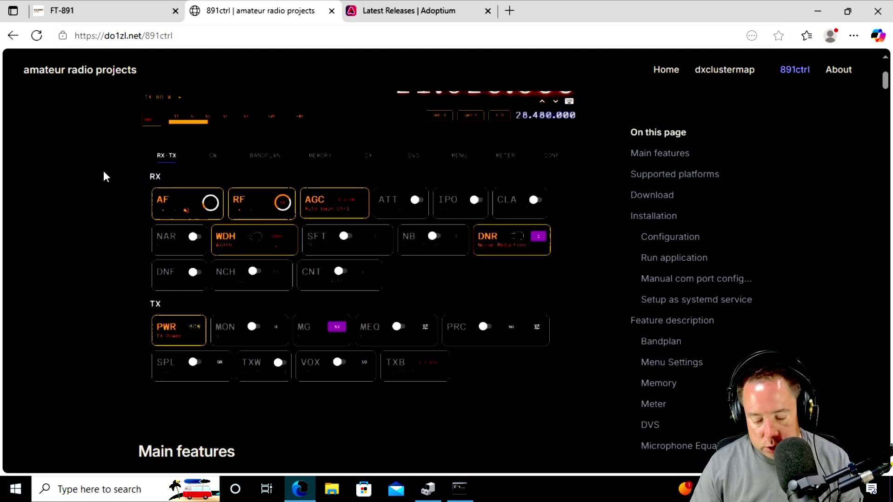
scroll(104, 172, "down", 4)
scroll(105, 176, "down", 2)
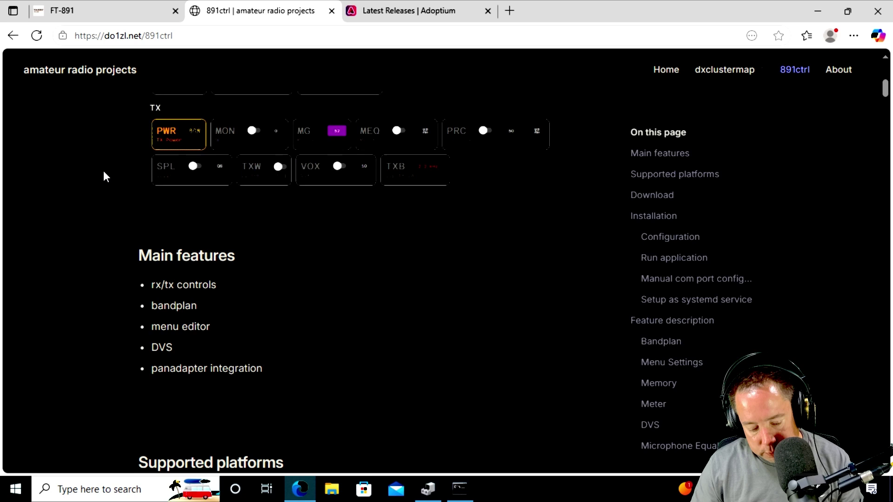
scroll(104, 173, "down", 4)
scroll(104, 173, "down", 4)
scroll(104, 173, "down", 8)
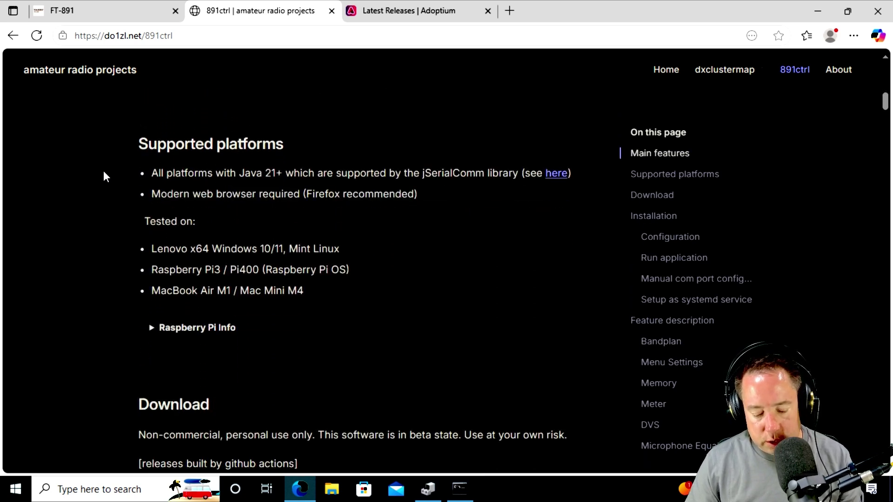
scroll(103, 171, "down", 2)
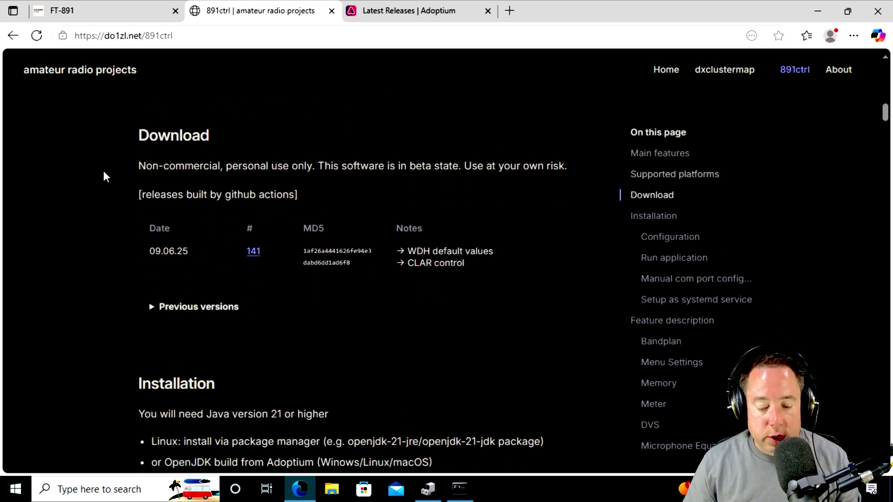
Step: Download 891ctrl release 141, then scroll to the Installation section requiring Java 21
left_click(255, 256)
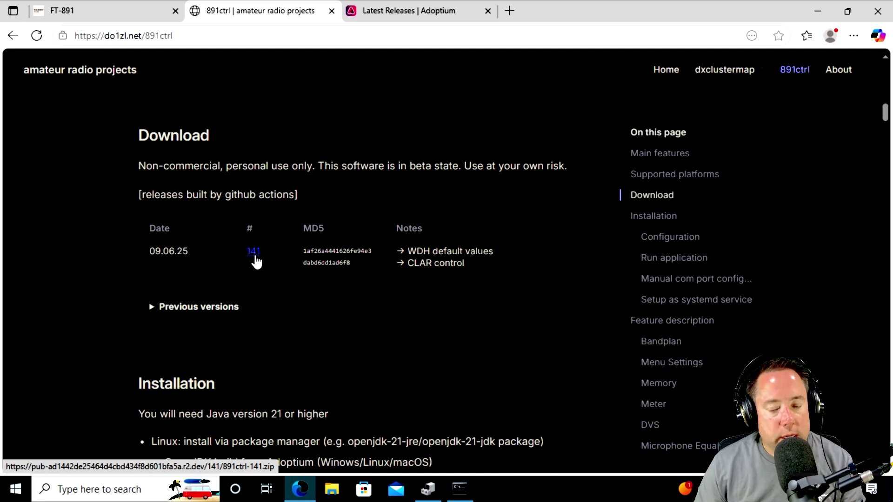
scroll(255, 262, "down", 1)
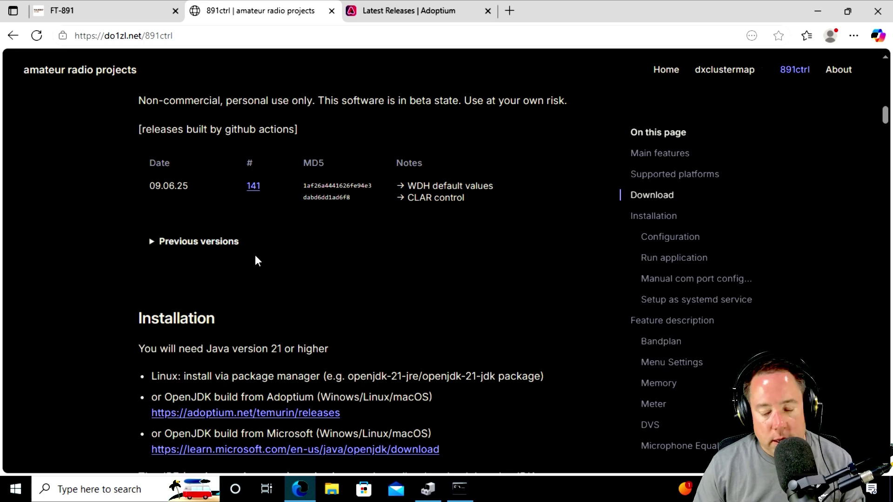
scroll(255, 255, "down", 1)
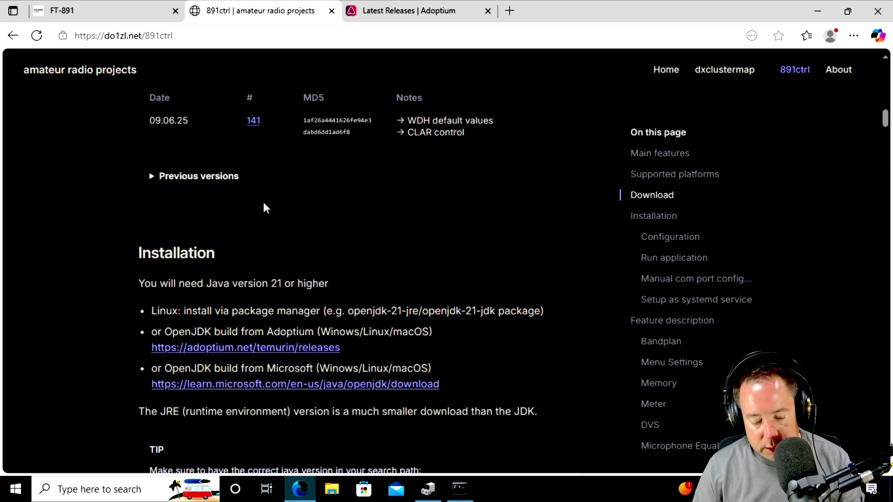
scroll(120, 225, "down", 2)
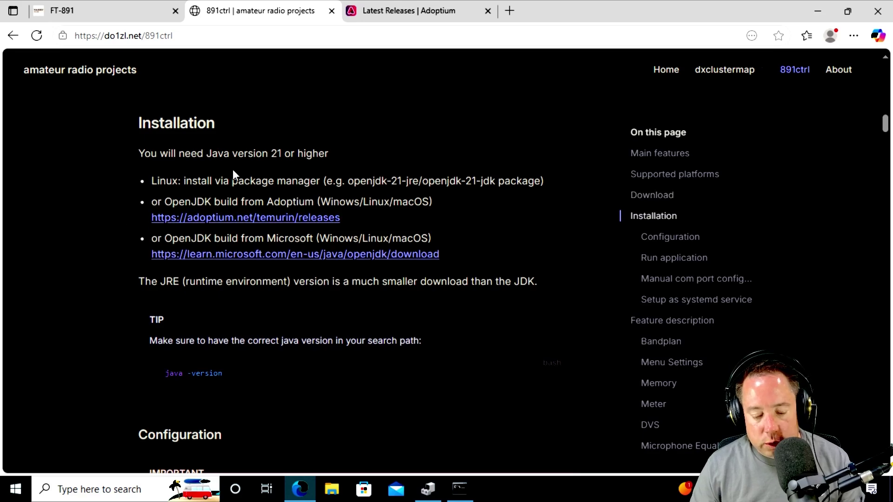
scroll(234, 175, "up", 1)
scroll(234, 175, "down", 1)
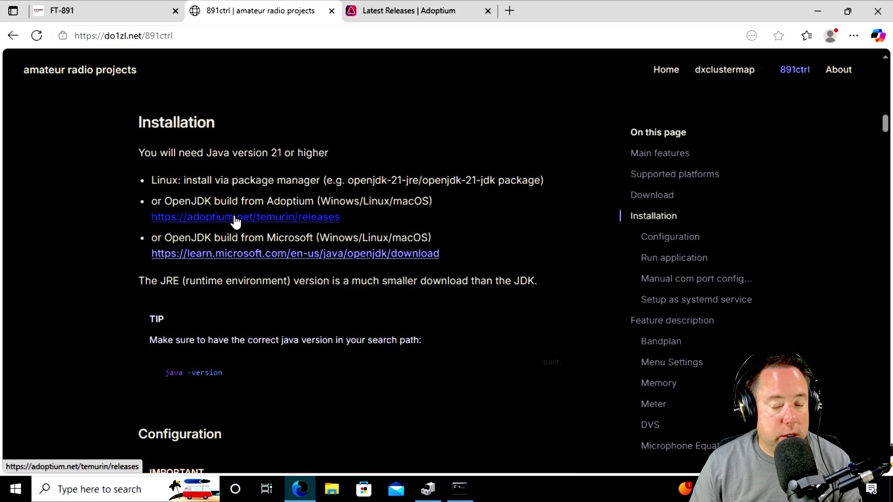
Step: Open the Adoptium Temurin releases page and scroll to the JDK 21 LTS downloads
left_click(234, 218)
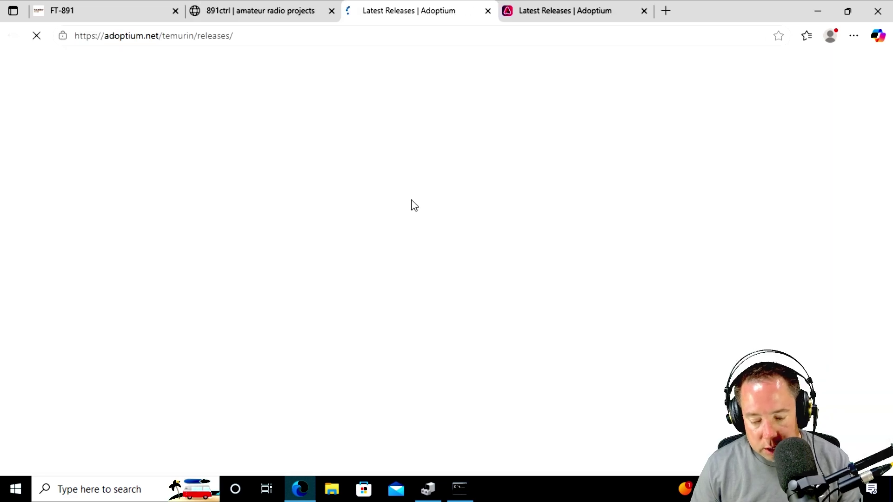
scroll(420, 197, "down", 4)
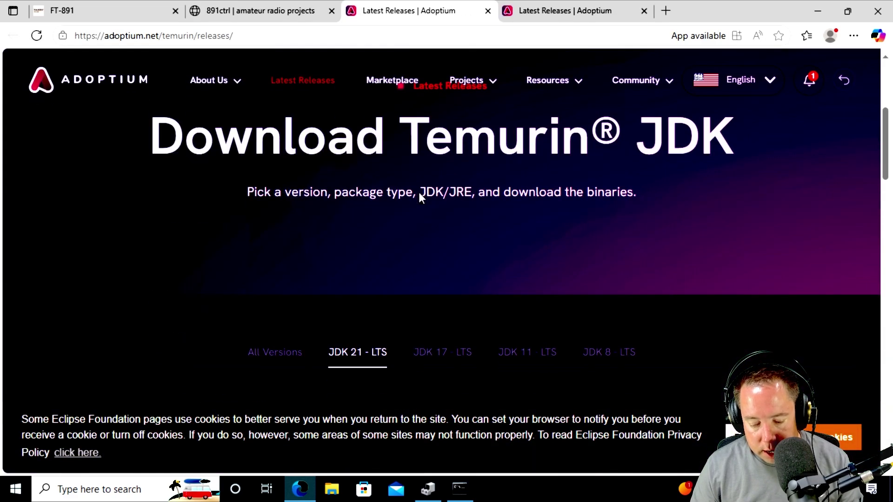
scroll(418, 191, "down", 4)
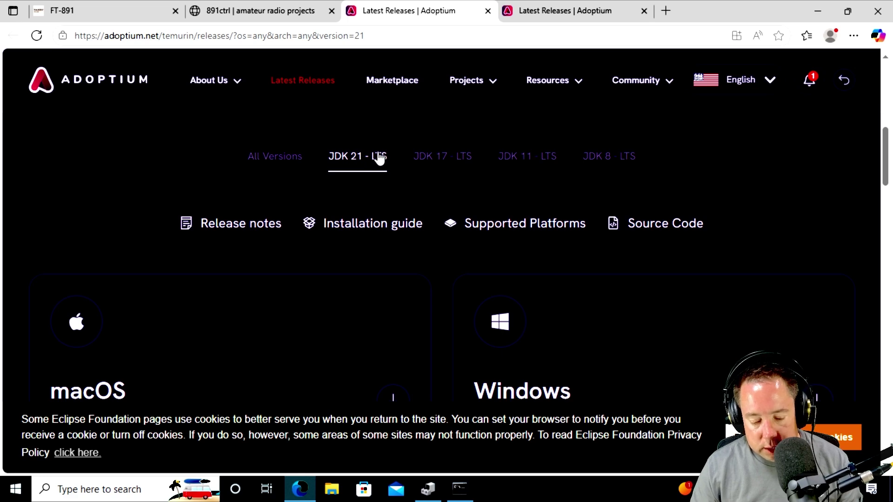
scroll(382, 163, "down", 3)
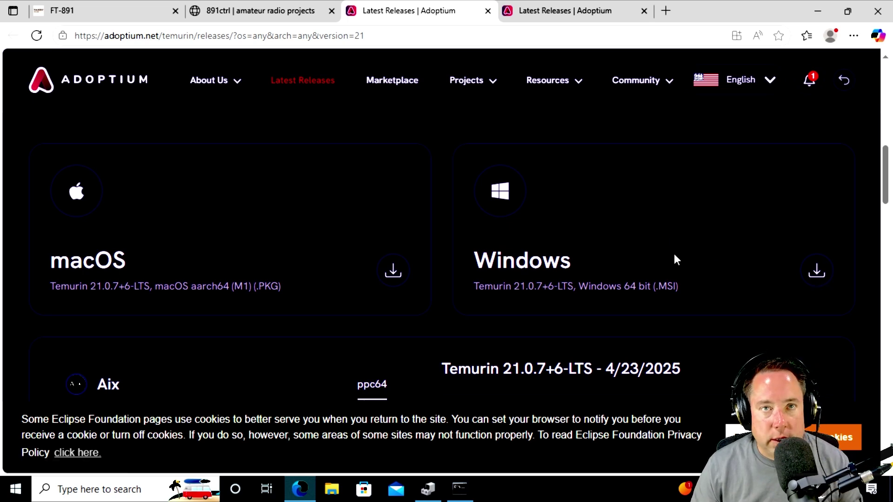
scroll(674, 255, "down", 2)
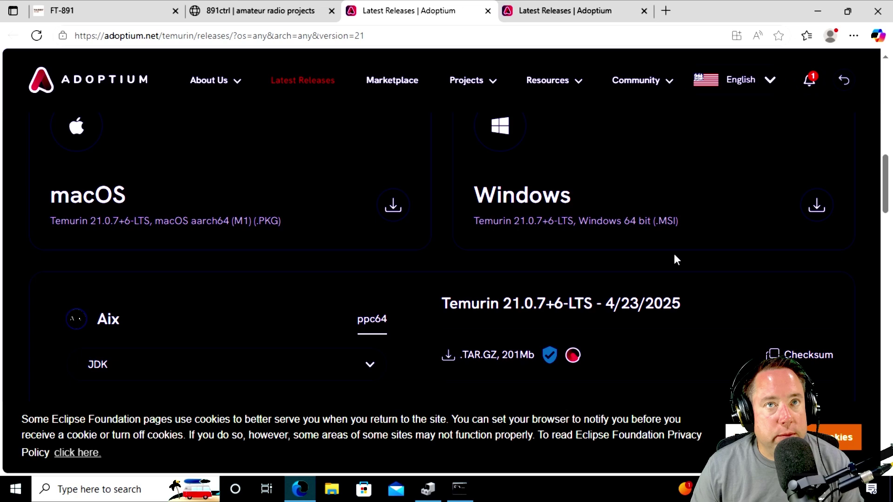
Step: Close the Adoptium tab and return to the 891ctrl Installation instructions
left_click(486, 11)
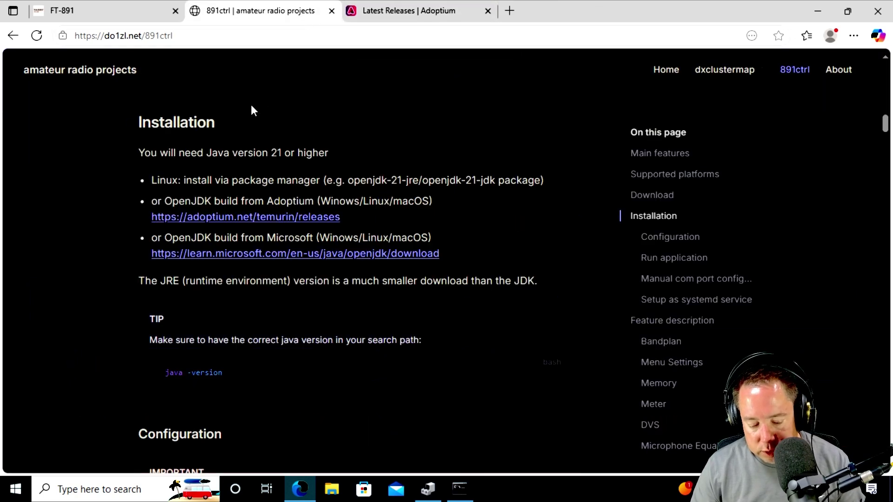
scroll(252, 110, "down", 3)
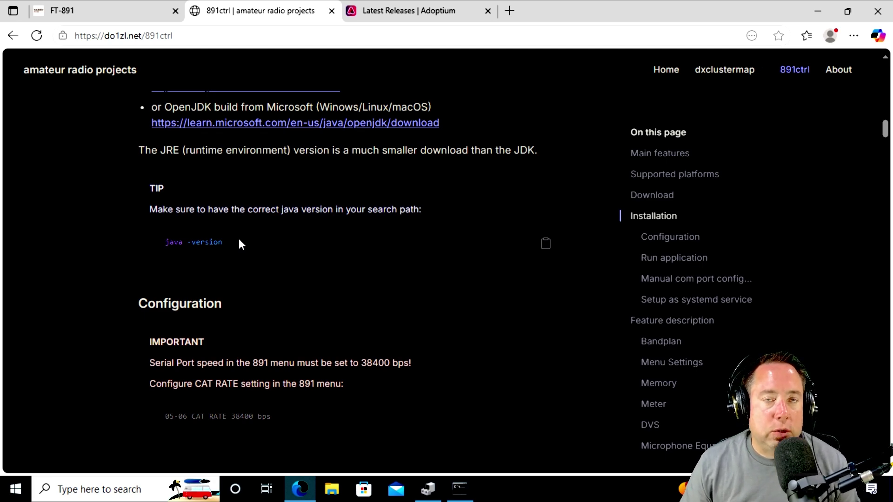
scroll(259, 200, "up", 1)
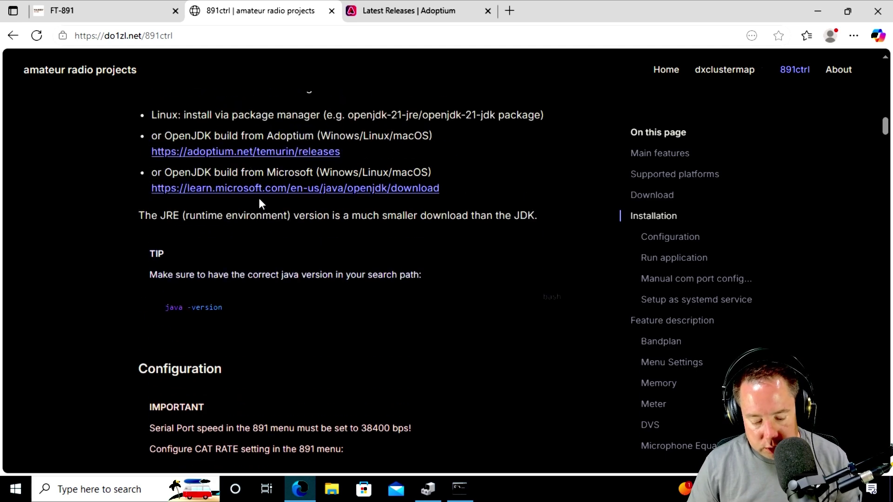
scroll(267, 252, "up", 3)
scroll(267, 224, "down", 4)
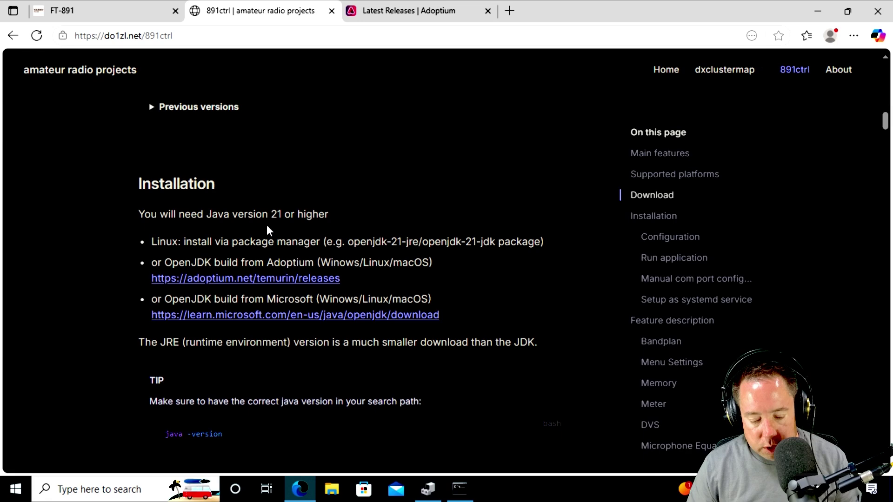
Step: Run java -version in Command Prompt, confirming OpenJDK 21.0.7 Temurin is installed
left_click(459, 488)
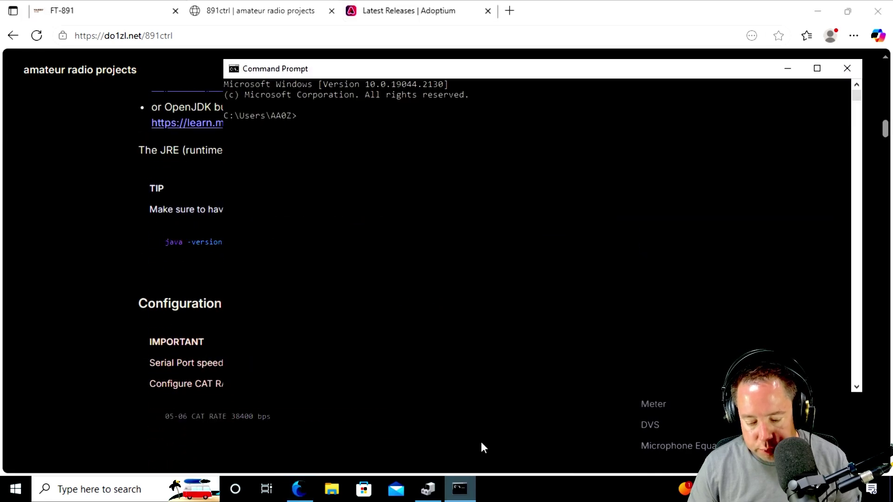
left_click_drag(480, 72, 495, 67)
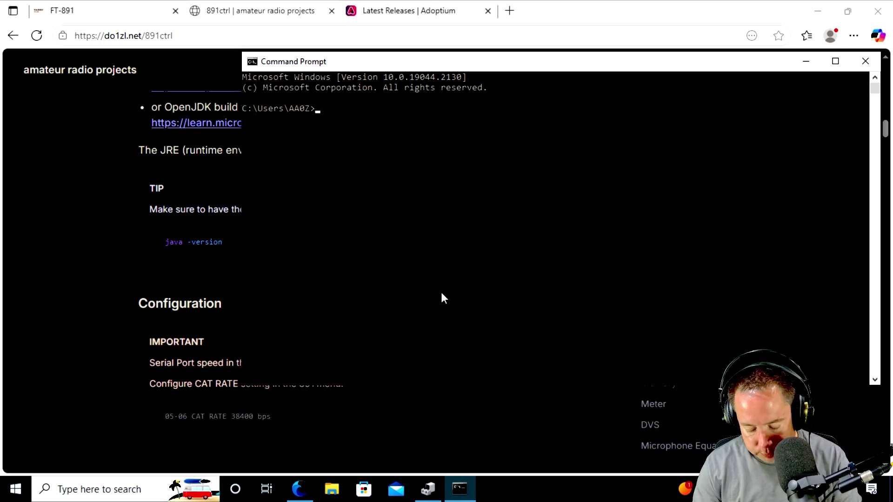
type("ja")
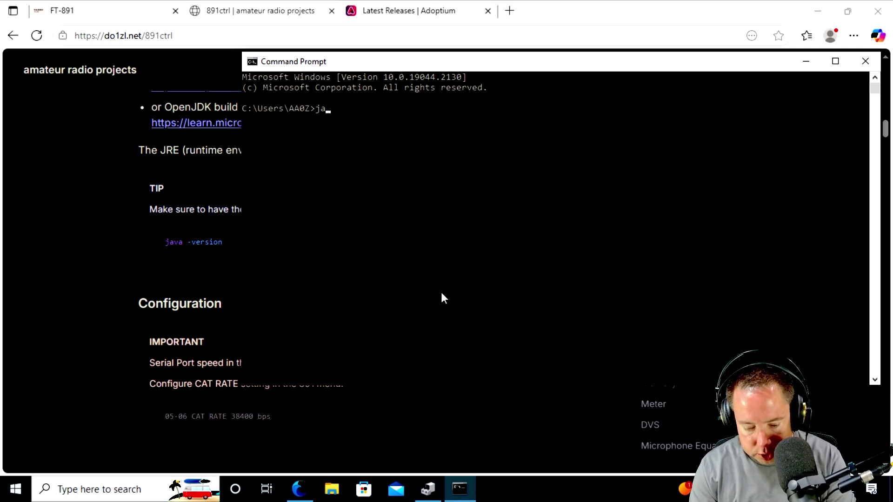
type("va -")
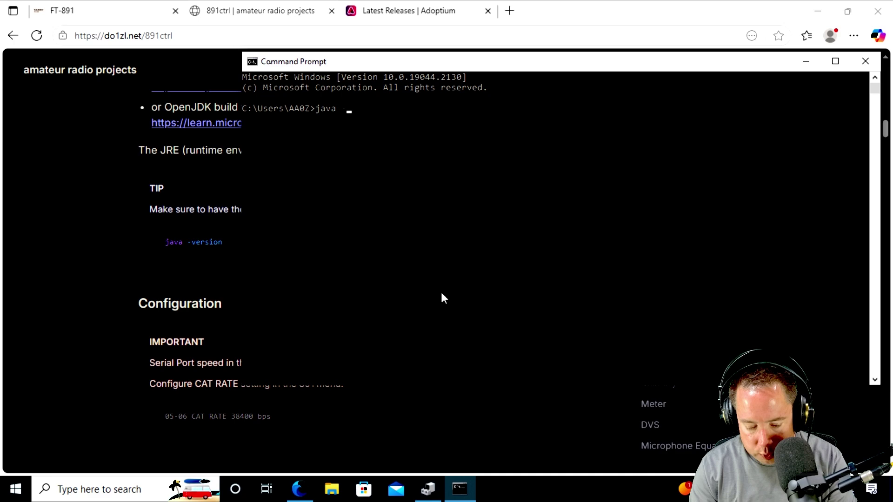
type("version")
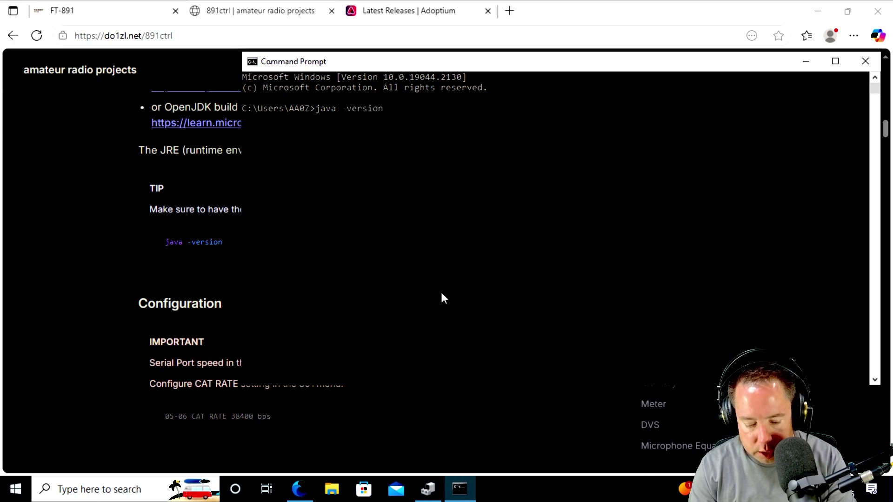
key("Return")
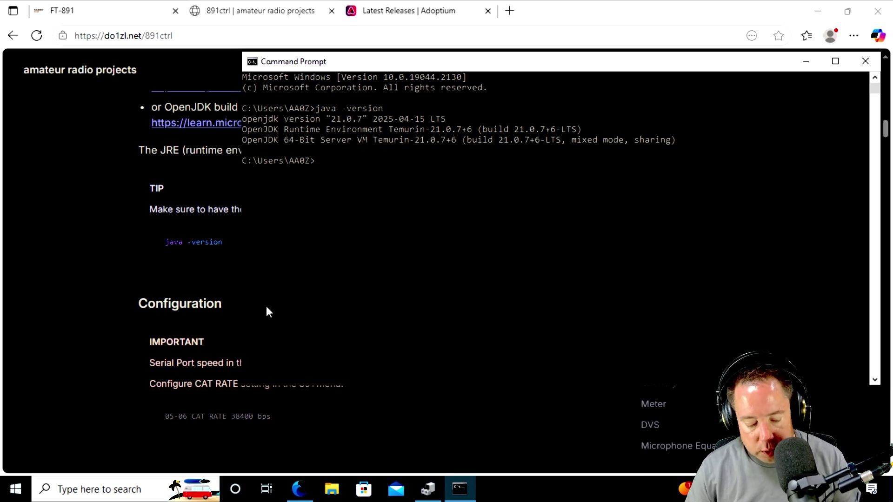
scroll(128, 272, "down", 3)
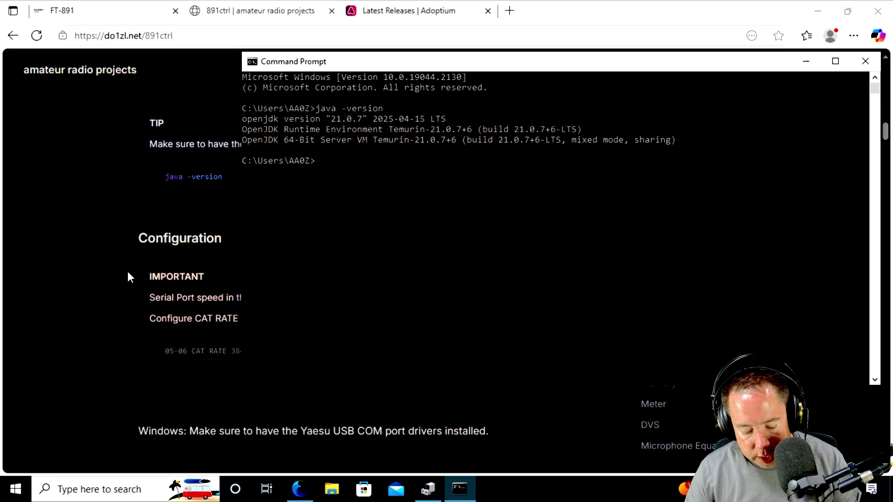
scroll(127, 272, "down", 1)
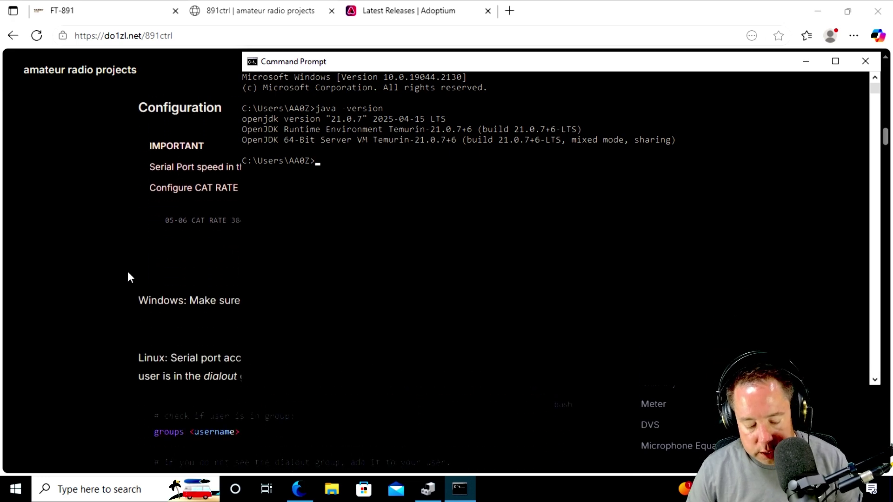
scroll(127, 272, "down", 1)
scroll(127, 271, "down", 1)
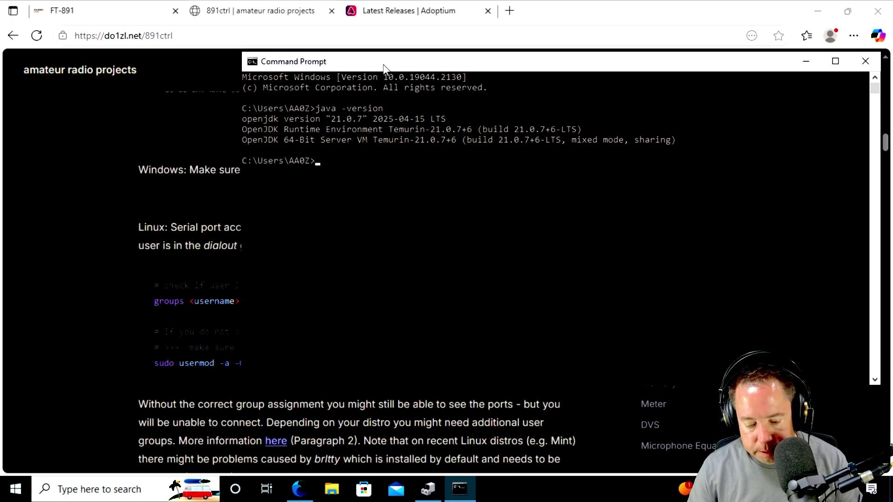
Step: Reposition the console and change into the Downloads\891ctrl-141 folder
left_click_drag(384, 65, 647, 135)
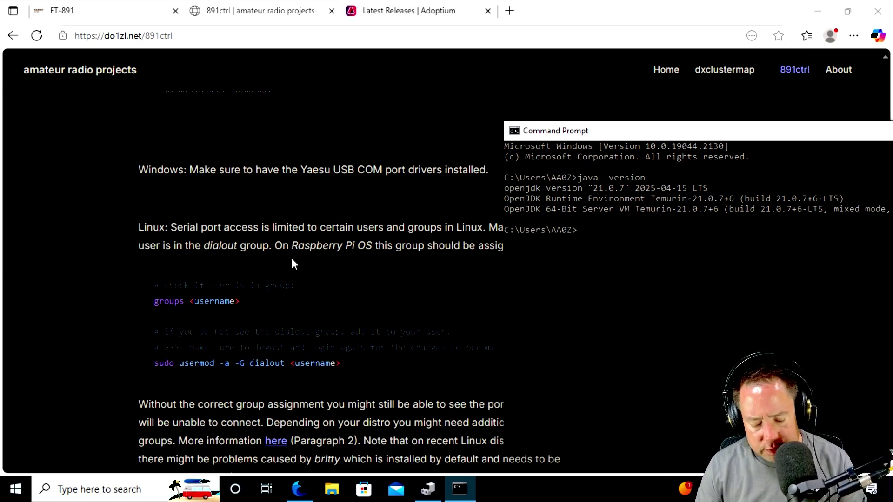
scroll(291, 261, "down", 1)
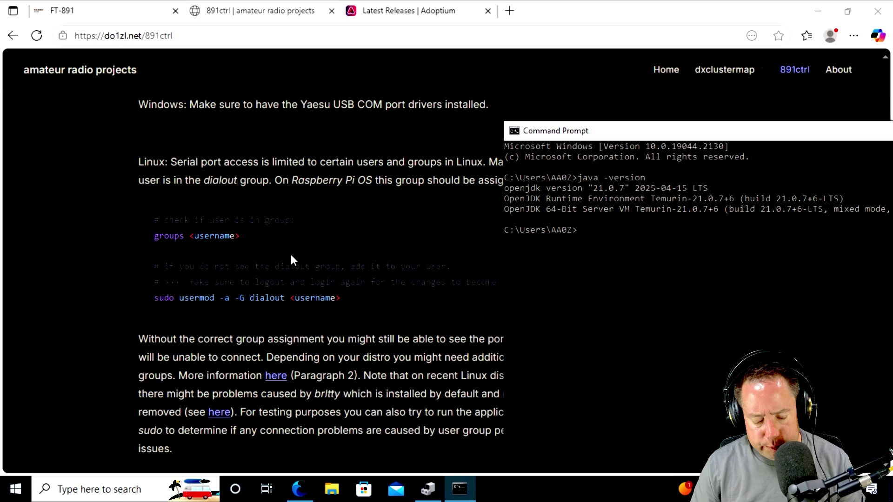
scroll(292, 261, "down", 1)
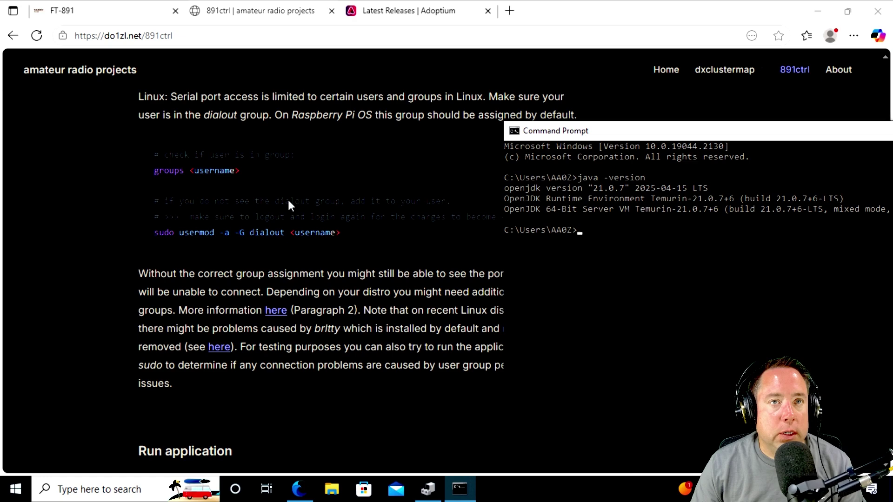
scroll(275, 196, "down", 5)
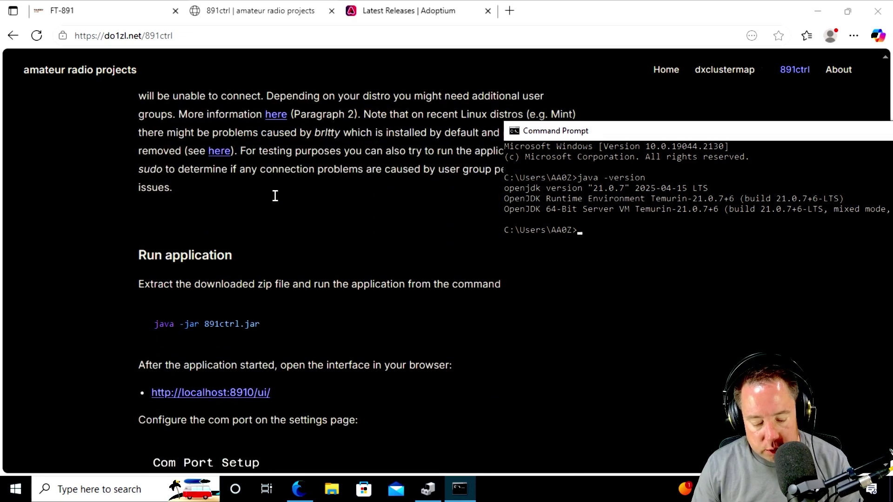
left_click_drag(657, 133, 464, 57)
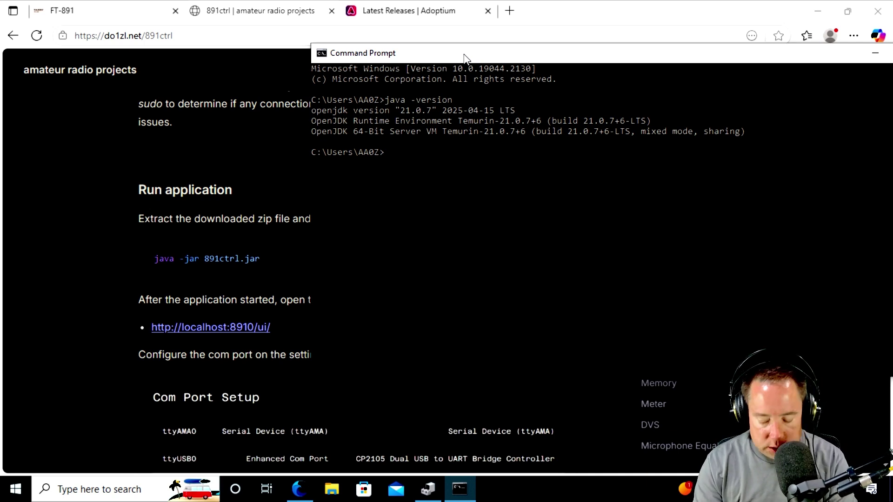
type("c")
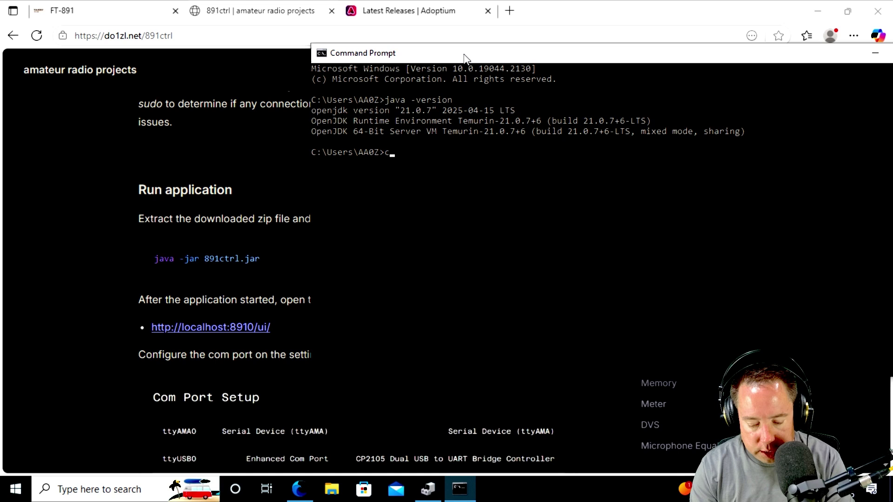
type("d down")
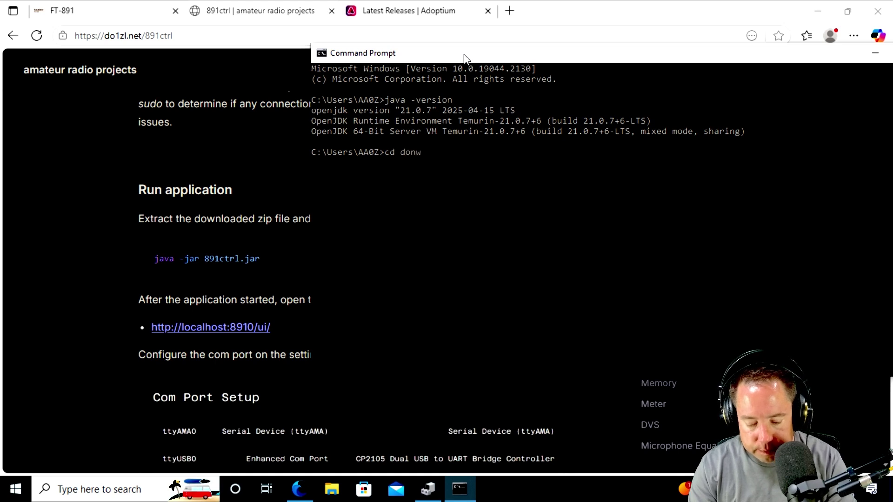
key("Tab")
key("Return")
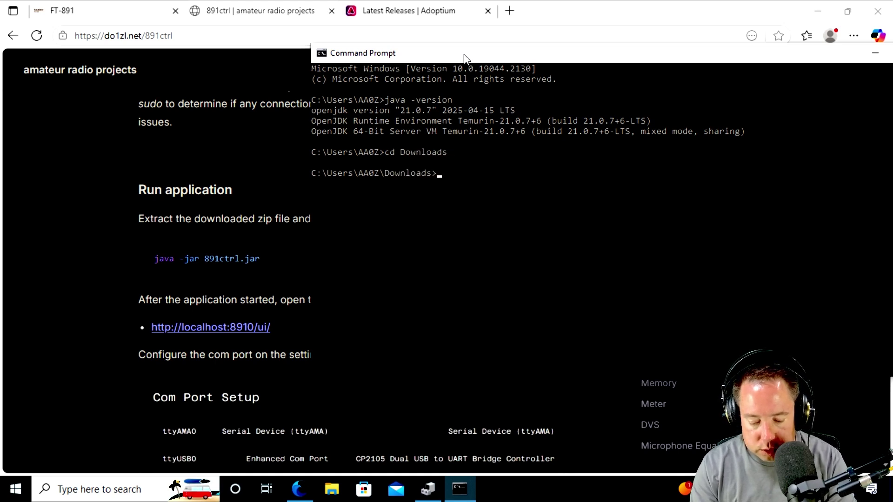
type("cd ")
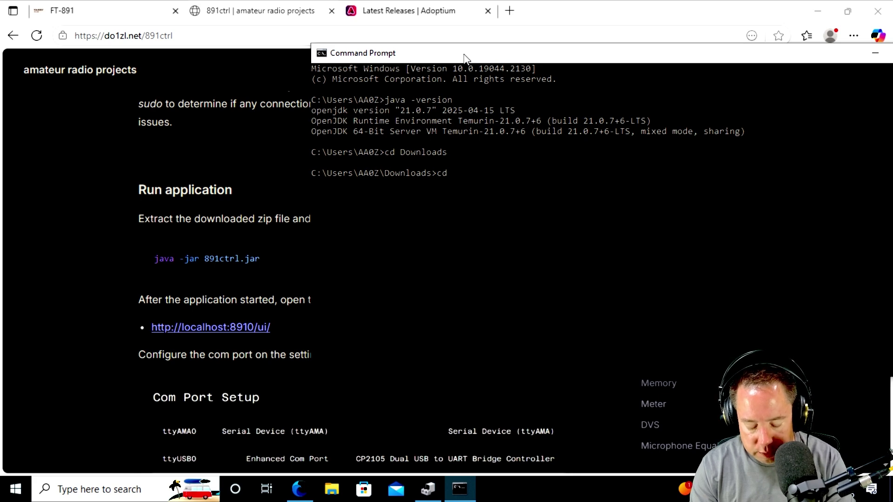
type("8")
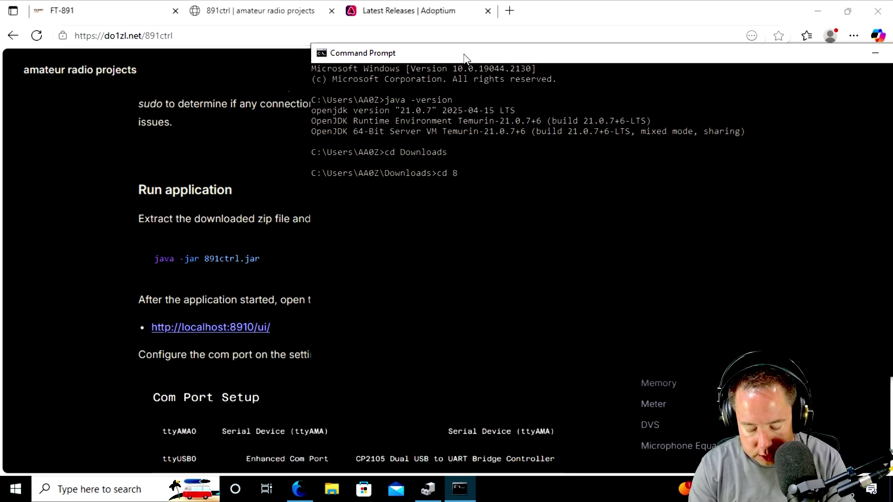
type("91")
key("Tab")
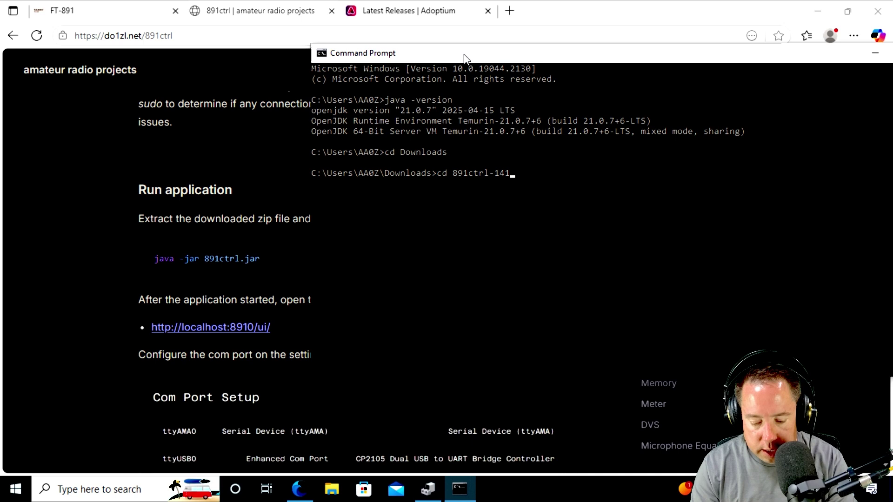
key("Return")
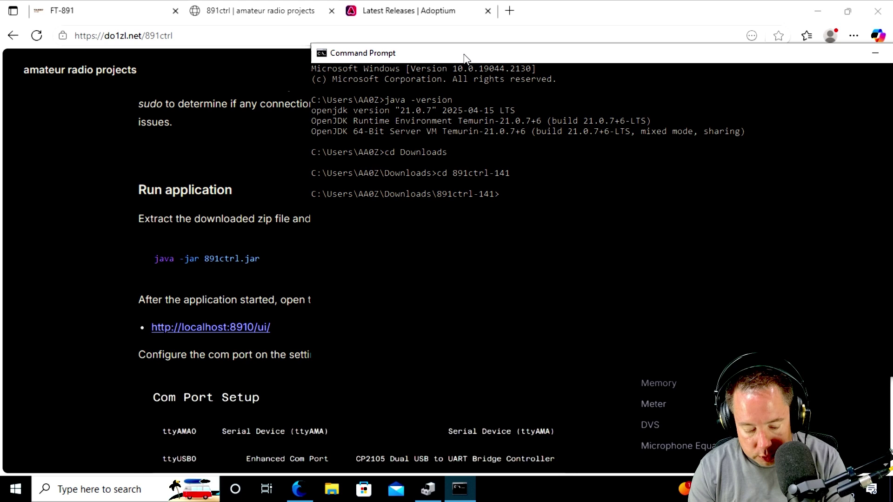
Step: Run java -jar 891ctrl.jar to start the 891ctrl application
type("ja")
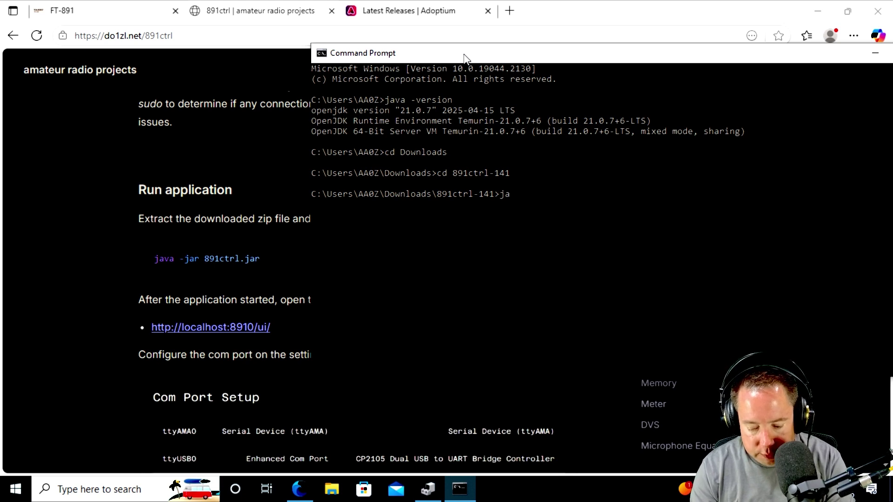
type("va -")
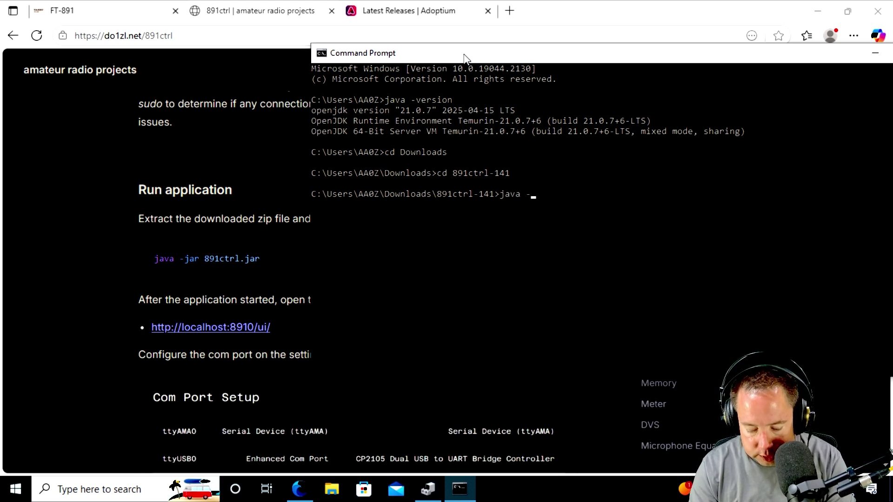
type("jar 8")
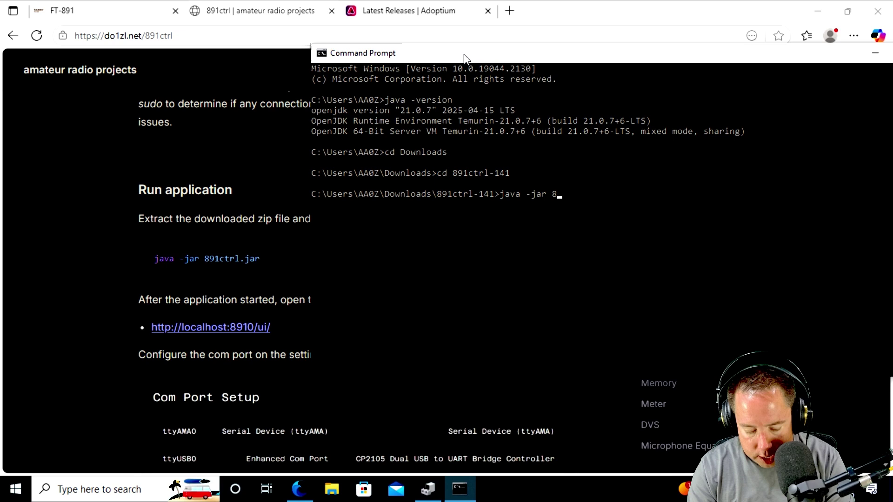
type("91cr")
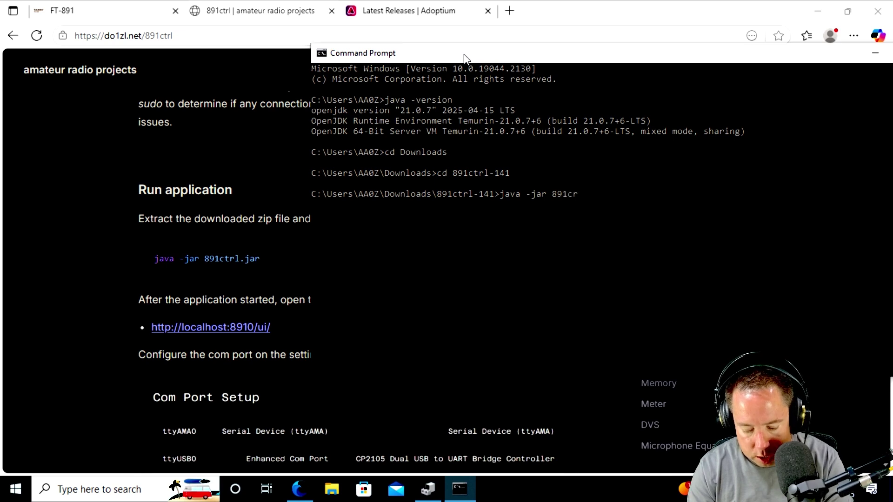
type("t")
key("BackSpace")
key("BackSpace")
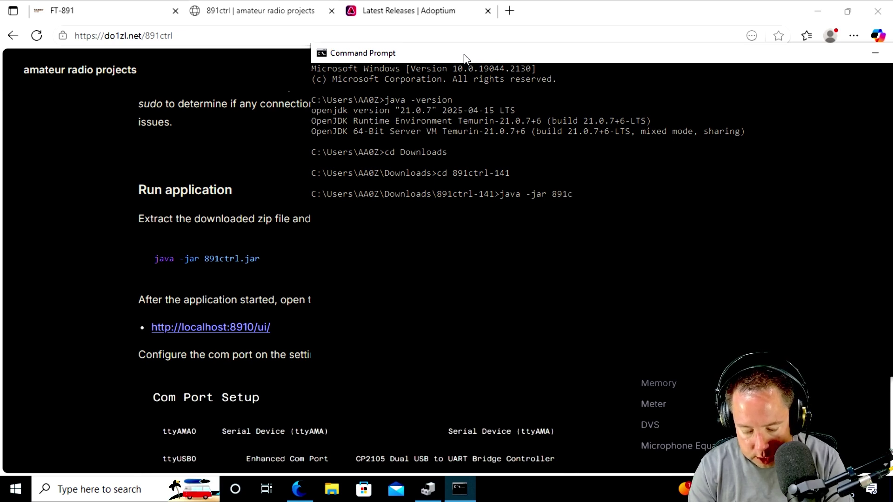
type("trl")
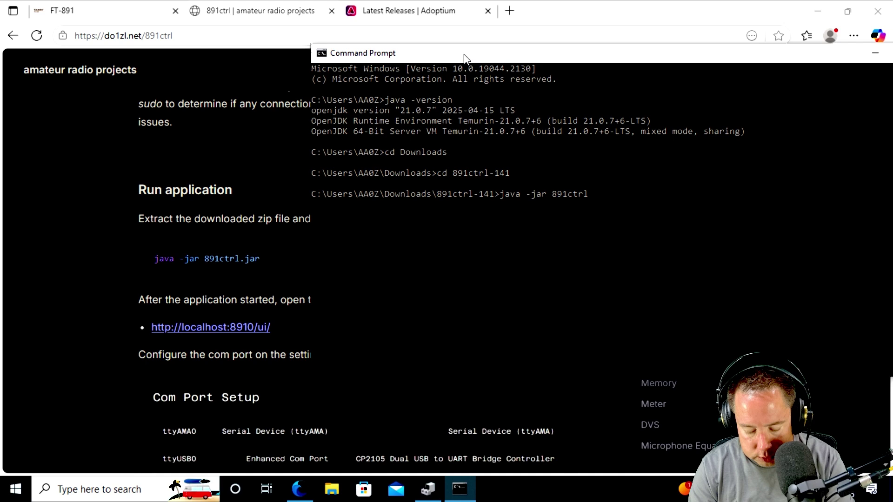
type(".jar")
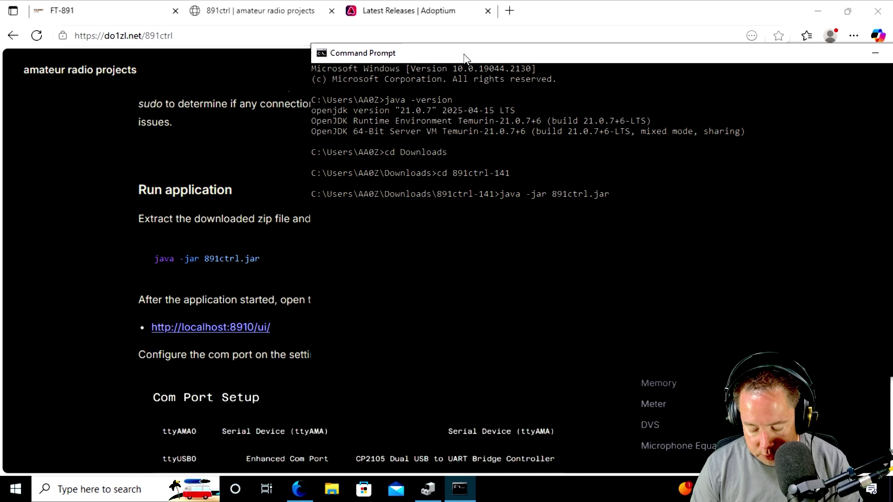
key("Return")
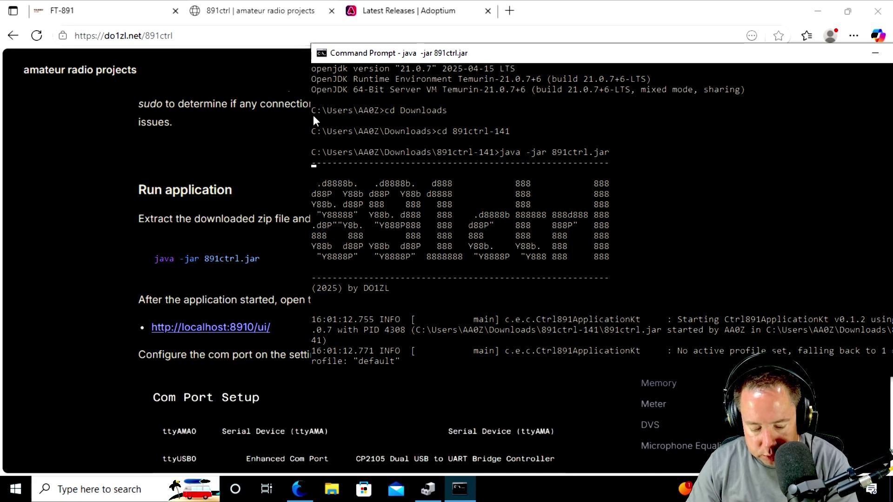
Step: Widen the console and move it to the left edge to read the 891ctrl startup log
left_click_drag(311, 120, 47, 129)
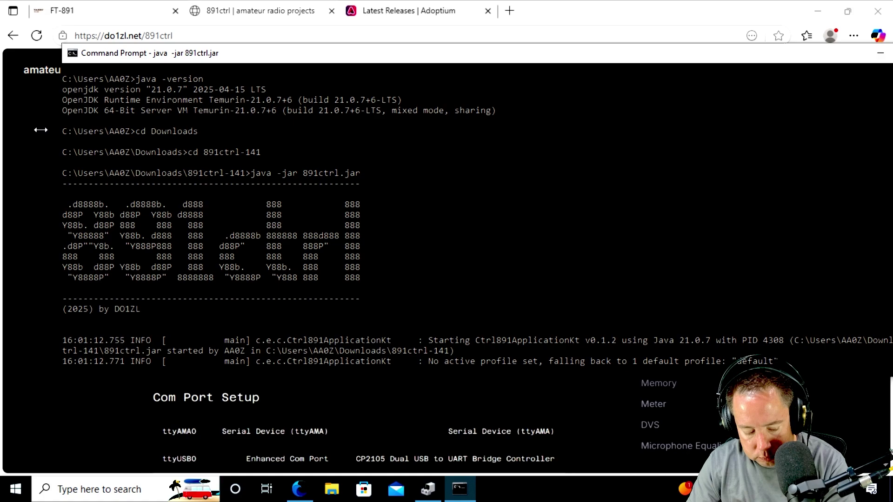
left_click_drag(421, 60, 366, 63)
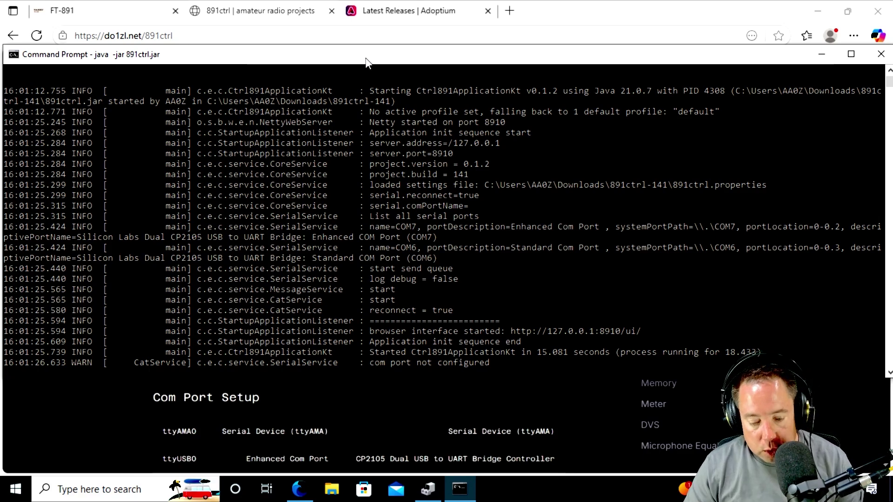
mouse_move(363, 59)
left_mouse_down()
mouse_move(371, 56)
mouse_move(364, 59)
left_mouse_up()
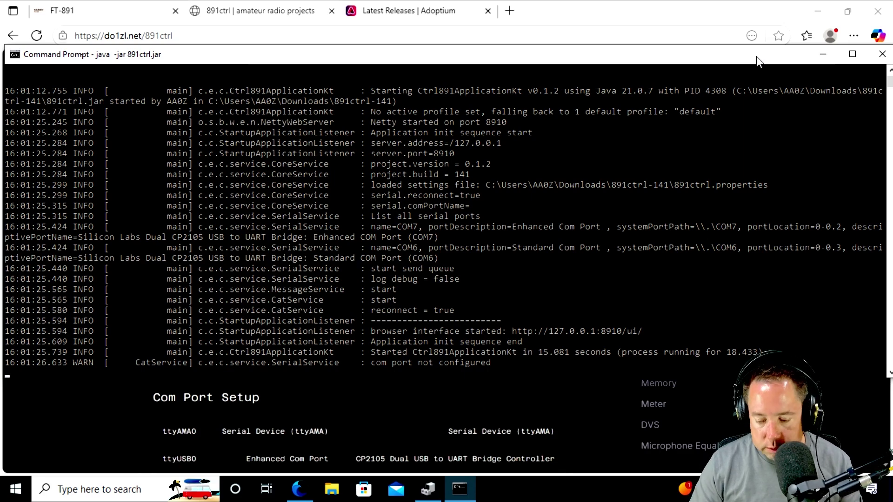
left_click(823, 57)
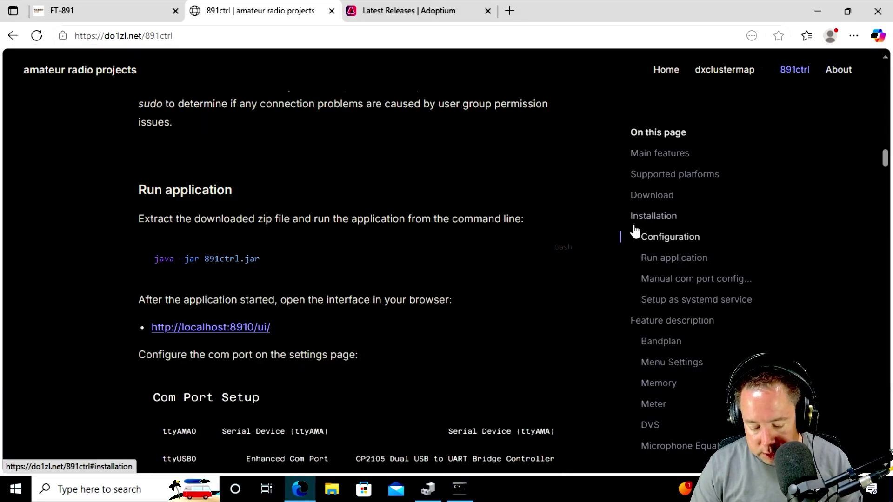
scroll(600, 214, "down", 3)
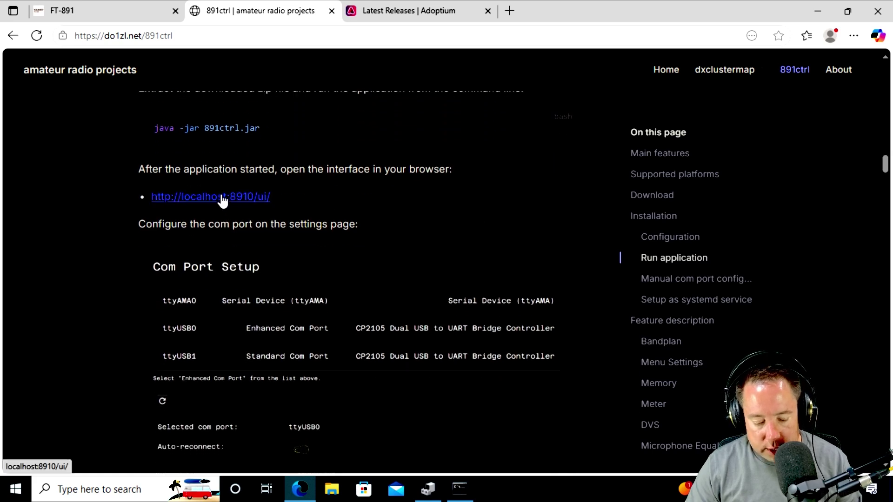
left_click(245, 200)
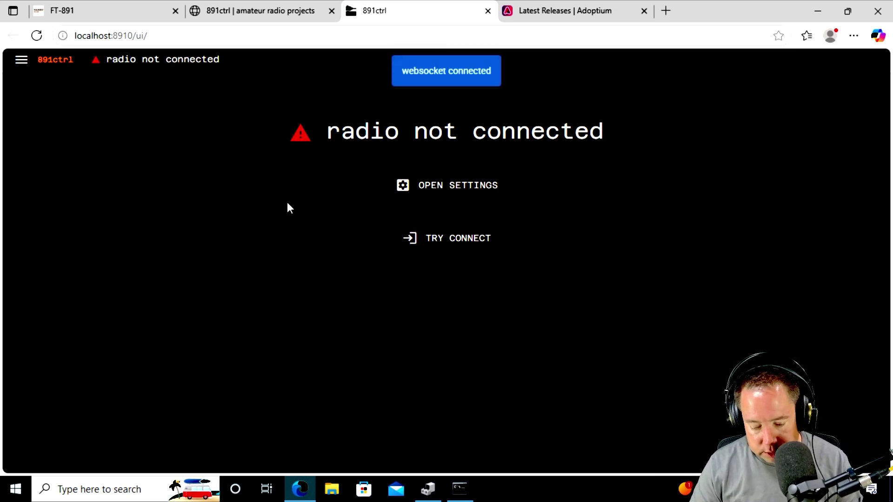
Step: On the com port settings page, select and confirm COM7, then press CONNECT
left_click(435, 188)
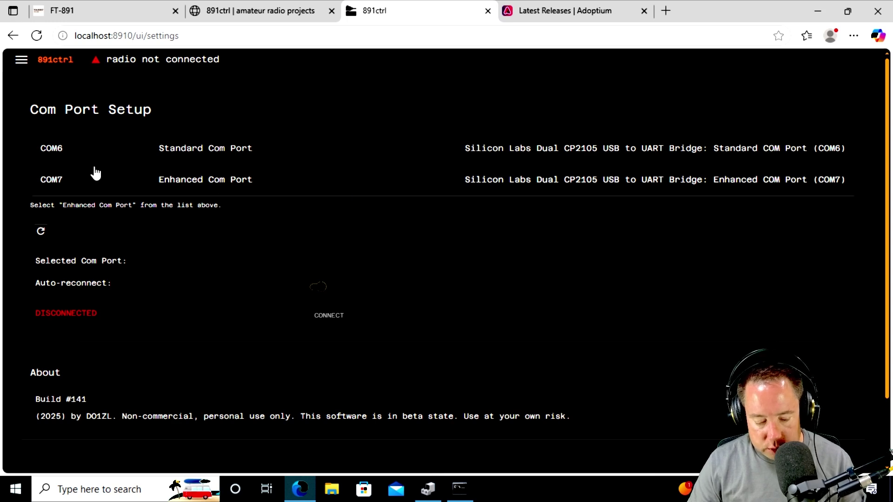
left_click(358, 184)
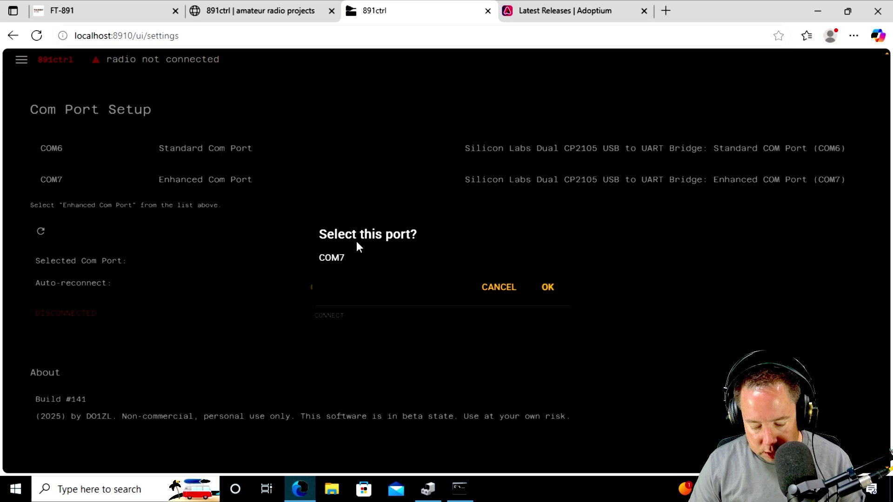
left_click(549, 288)
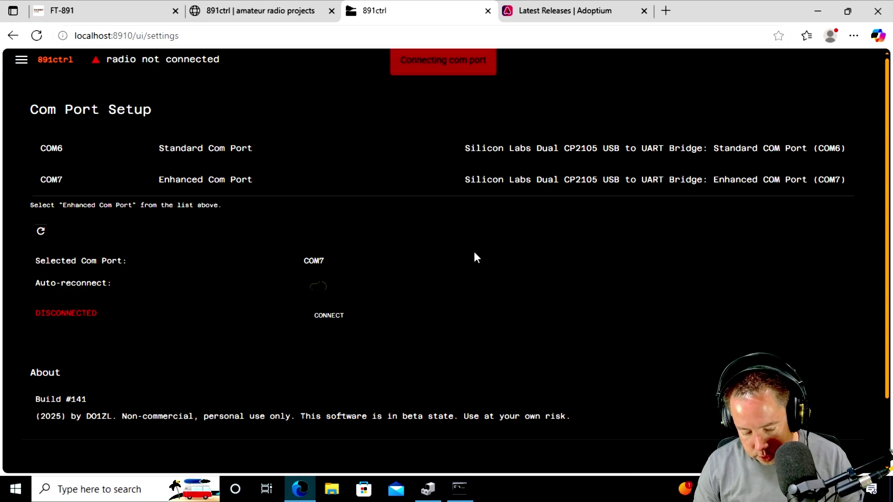
scroll(444, 268, "down", 2)
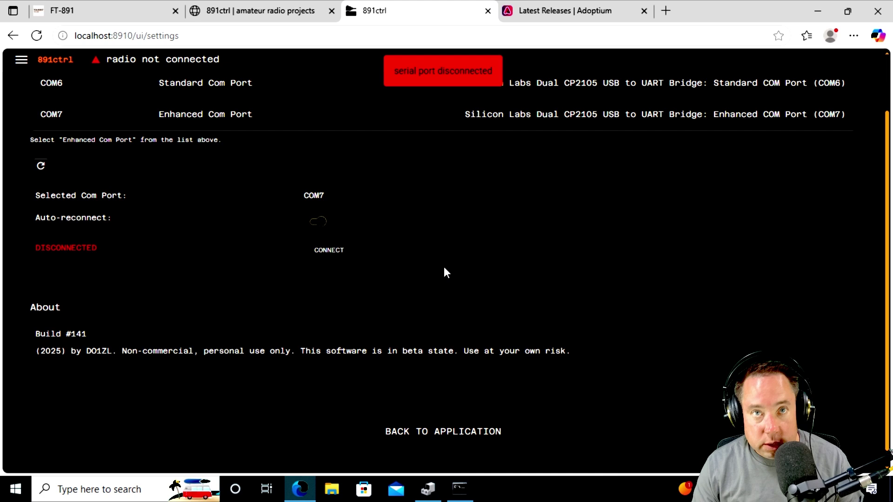
left_click(333, 251)
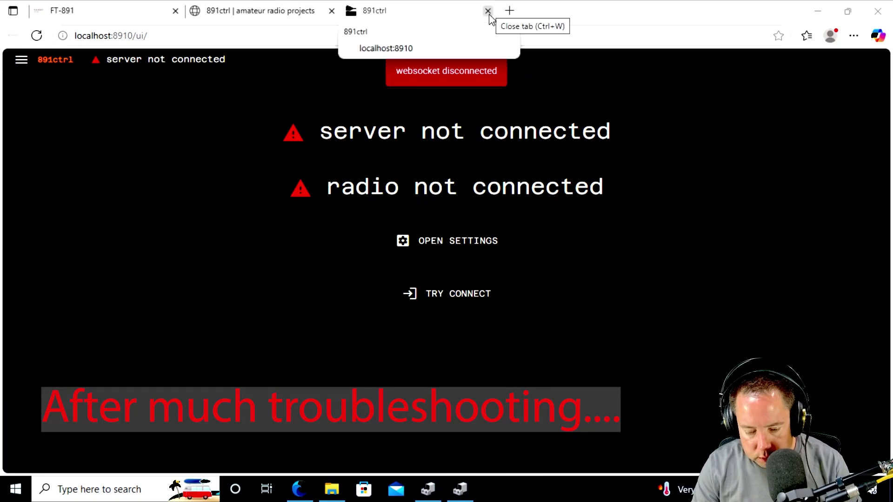
Step: Close the interface tab and, in a new Command Prompt, change into Downloads\891ctrl-141
left_click(488, 10)
left_click(133, 490)
type("cmd")
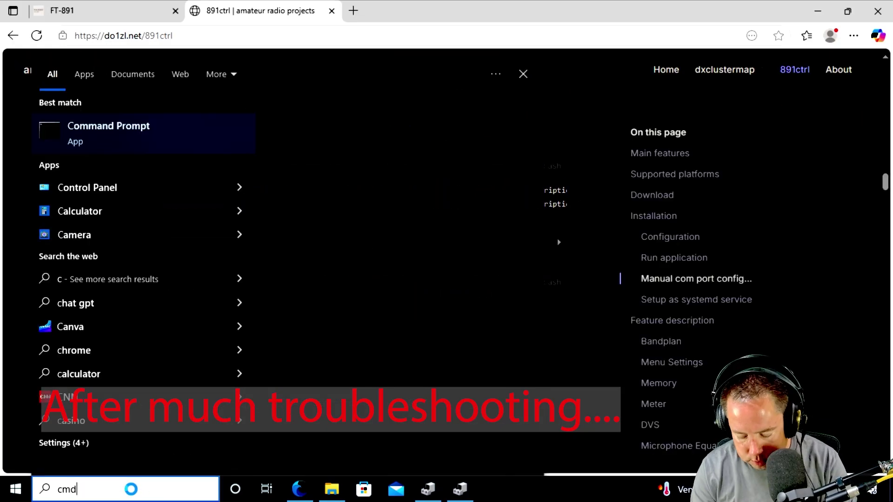
key("Return")
type("cd Downloads")
key("Return")
type("cd 891")
key("Return")
Step: Run java -jar 891ctrl.jar and maximize the console to read its COM7 connection log
left_click_drag(279, 45, 423, 96)
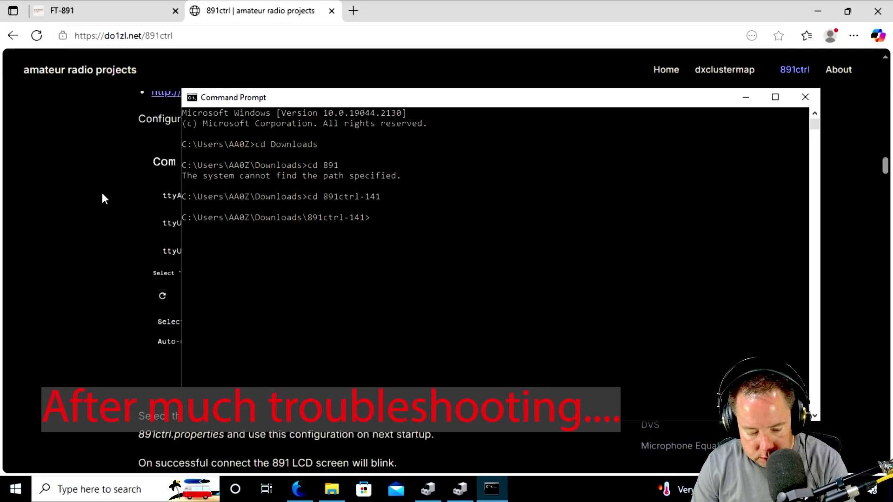
scroll(101, 197, "up", 5)
type("java -jar 891ctrl.jar")
left_click_drag(293, 96, 399, 79)
key("Return")
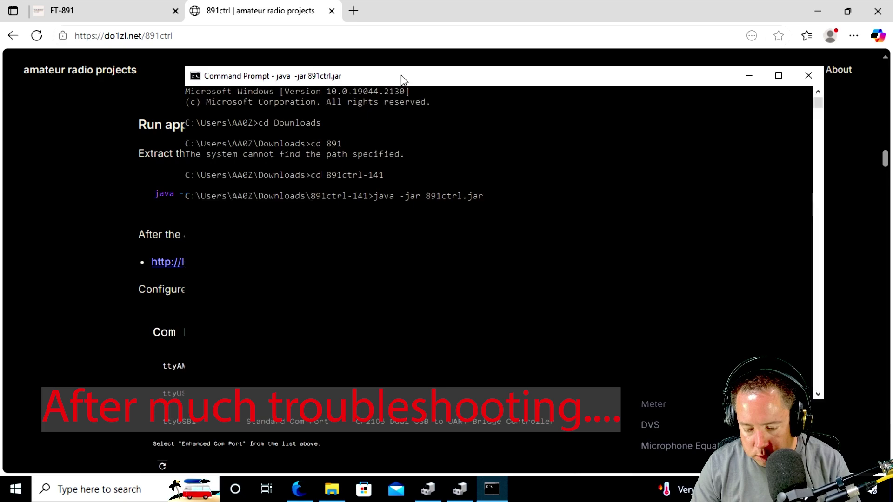
double_click(398, 79)
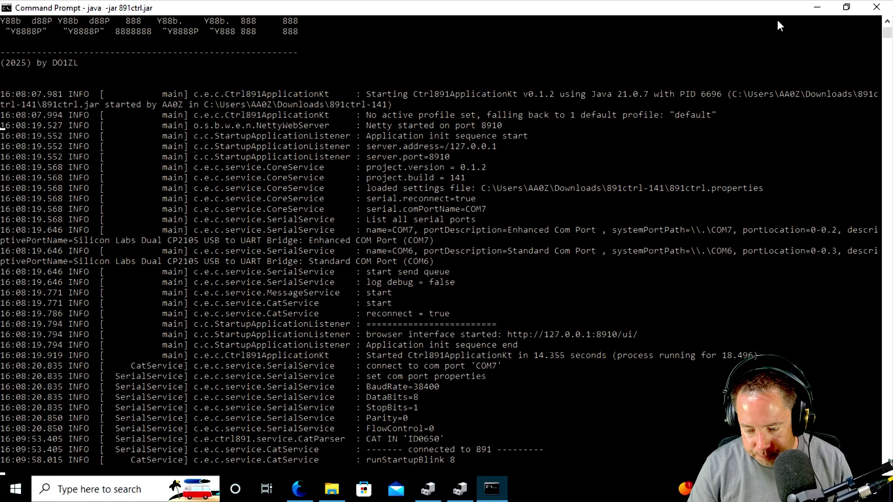
Step: Open the 891ctrl interface at localhost:8910/ui/ in a new tab and view the DX page
left_click(818, 10)
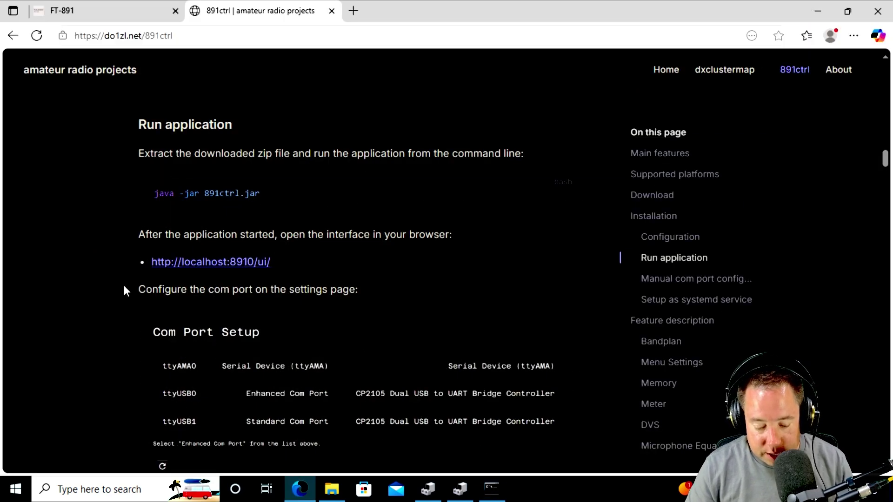
left_click(229, 262)
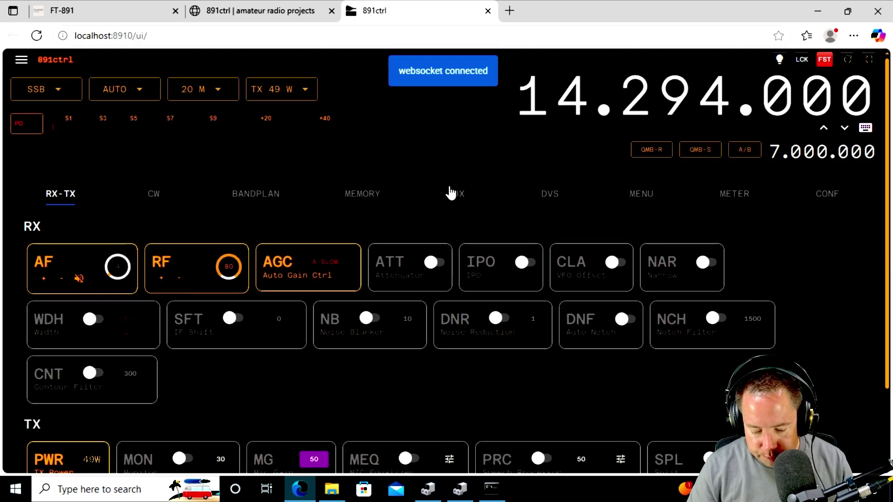
left_click(455, 193)
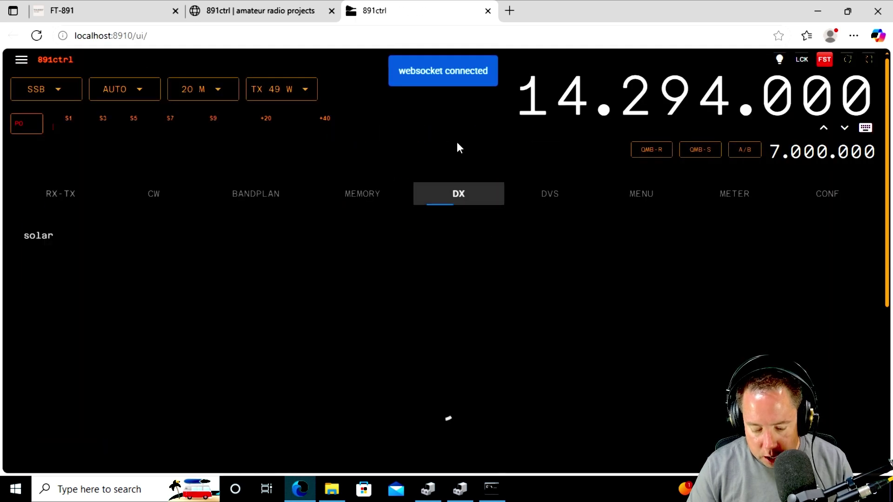
Step: Return to RX-TX and review the connected radio's controls at 14.275.600, 20 M SSB
left_click(54, 192)
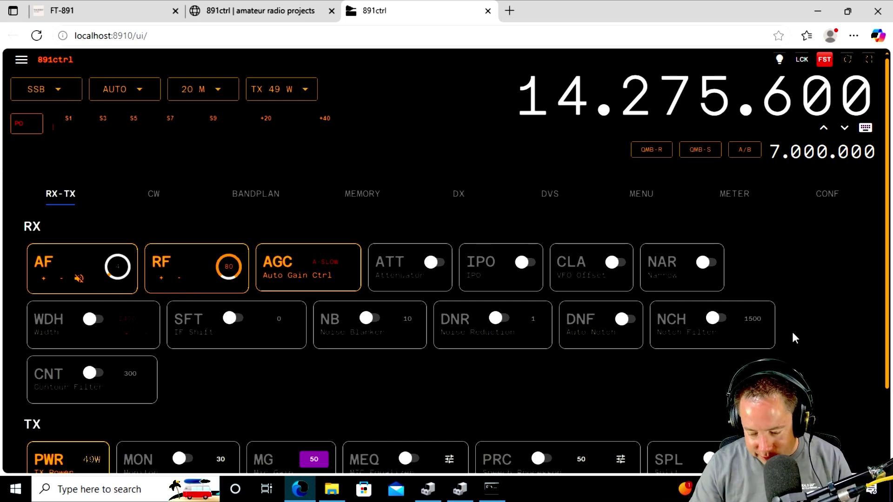
scroll(793, 334, "down", 1)
scroll(793, 341, "down", 2)
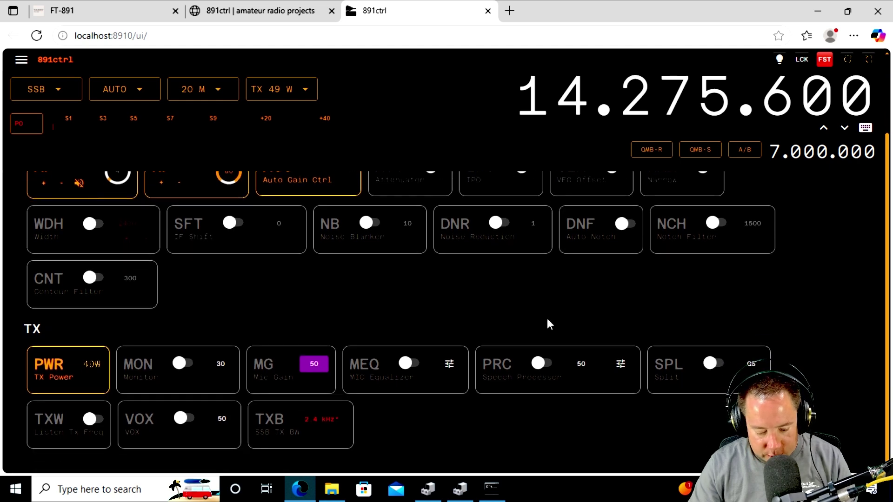
scroll(308, 309, "up", 2)
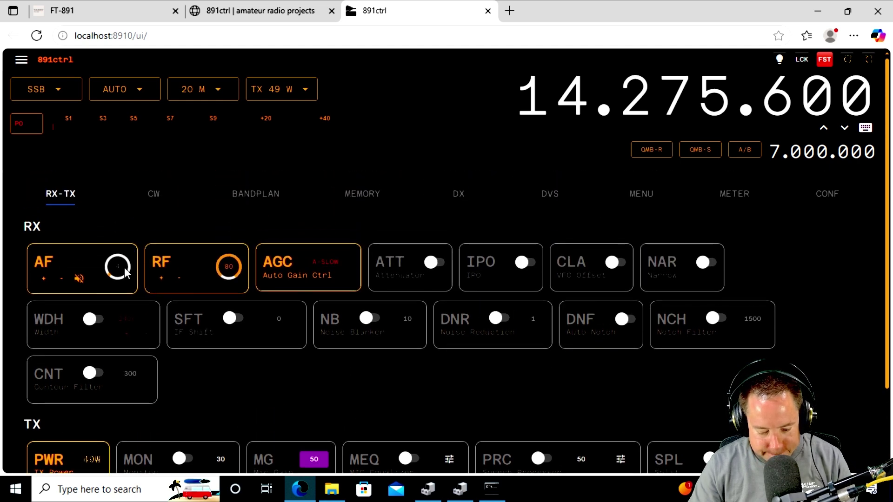
Step: Look at the CW keyer settings, then switch the operating mode to CW
left_click(154, 195)
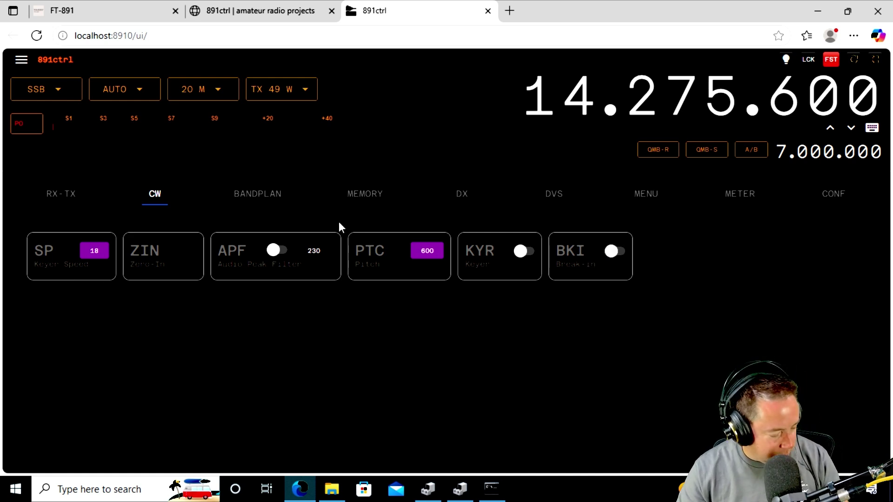
left_click(73, 200)
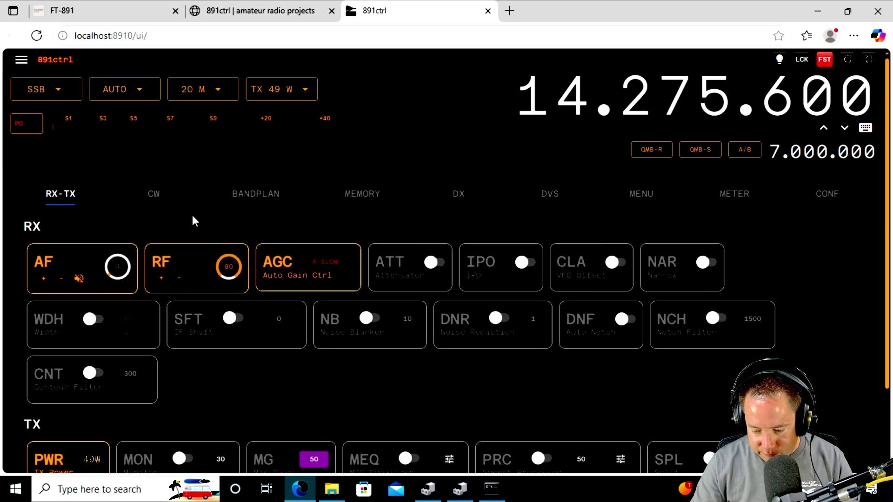
left_click(62, 91)
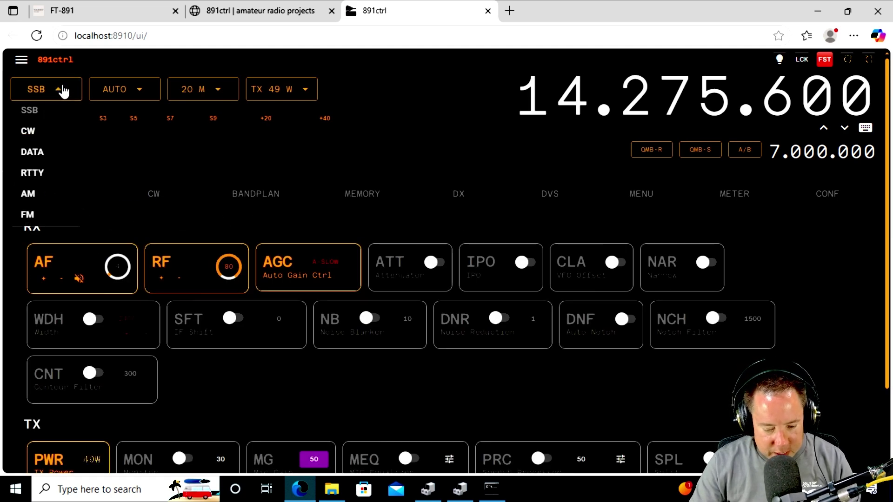
left_click(39, 131)
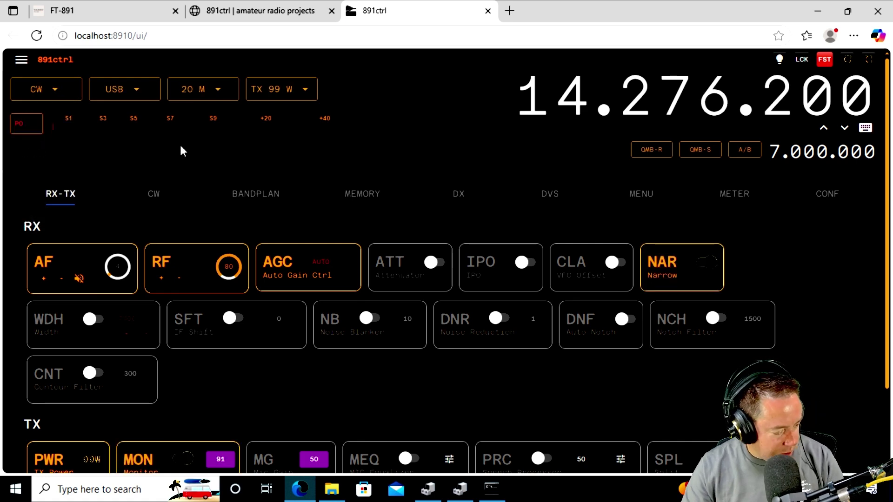
Step: Show the CW controls again and move the radio to the 7 MHz band (7.277.000)
left_click(159, 204)
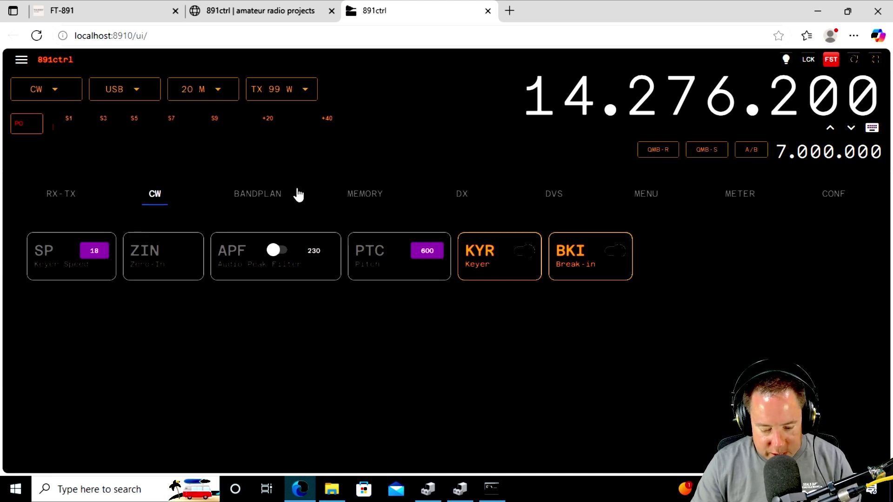
left_click(207, 91)
left_click(190, 154)
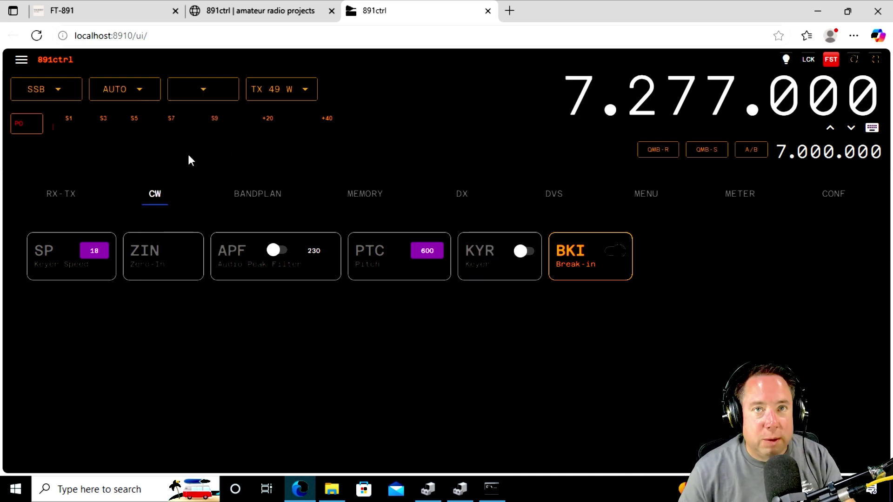
Step: Check the empty band plan, then review the RX and TX cards (AGC auto-slow, RF 80, mic 50)
left_click(256, 195)
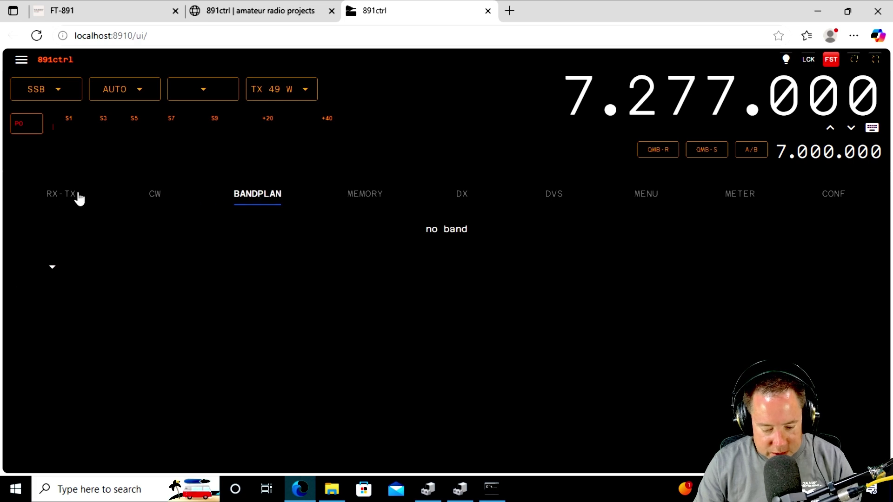
left_click(65, 197)
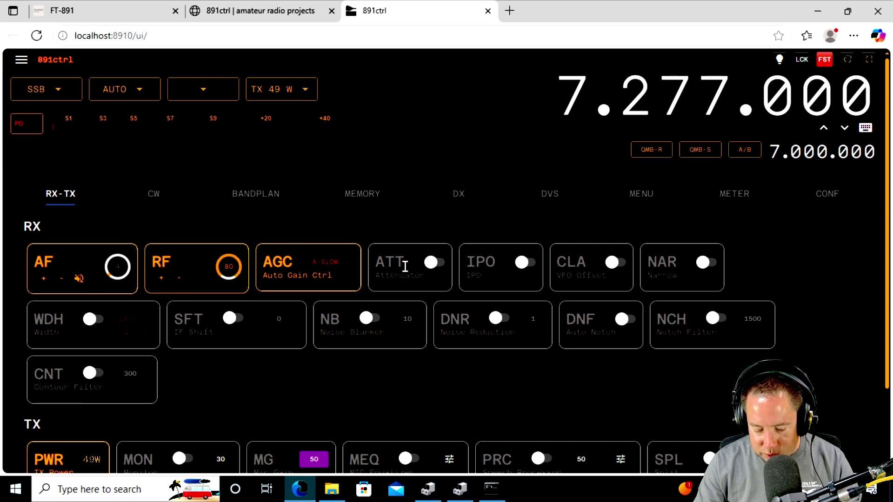
scroll(576, 275, "down", 1)
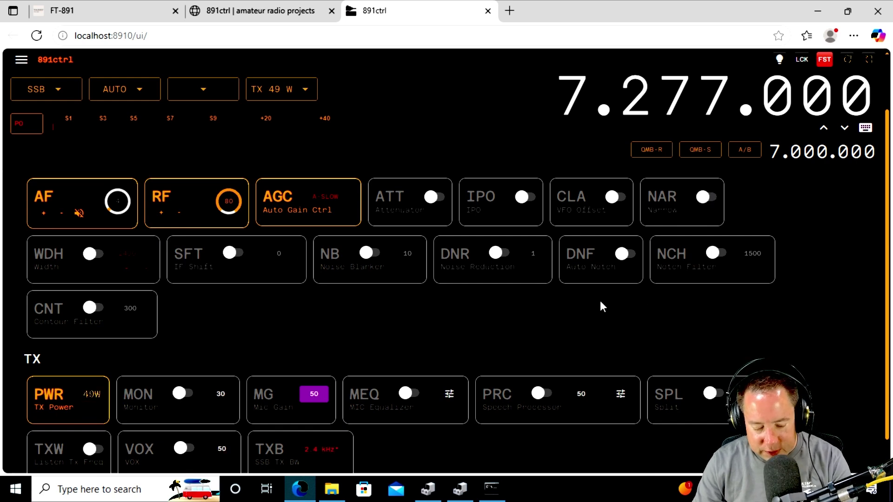
scroll(601, 303, "down", 1)
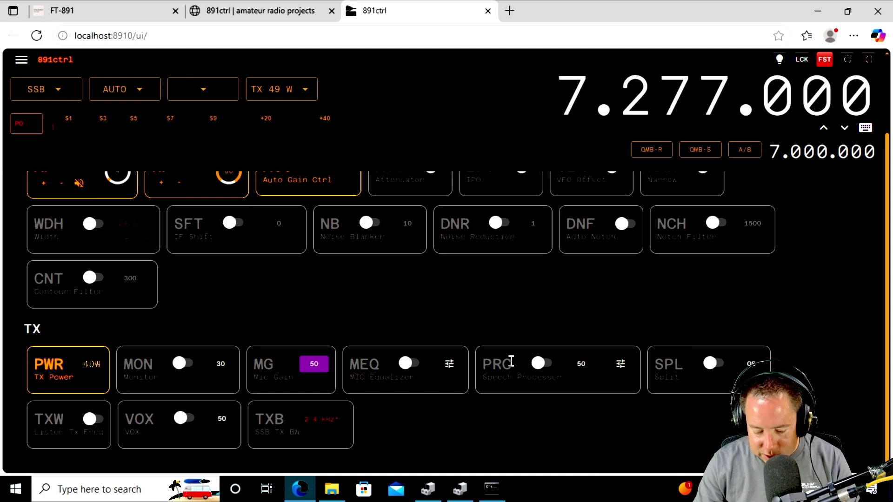
scroll(656, 365, "up", 2)
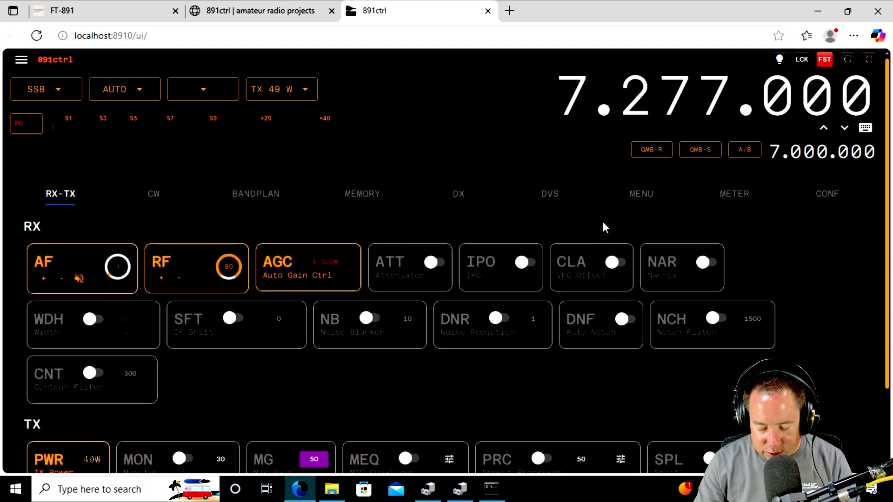
Step: Browse the MENU, METER and interface configuration pages
left_click(638, 200)
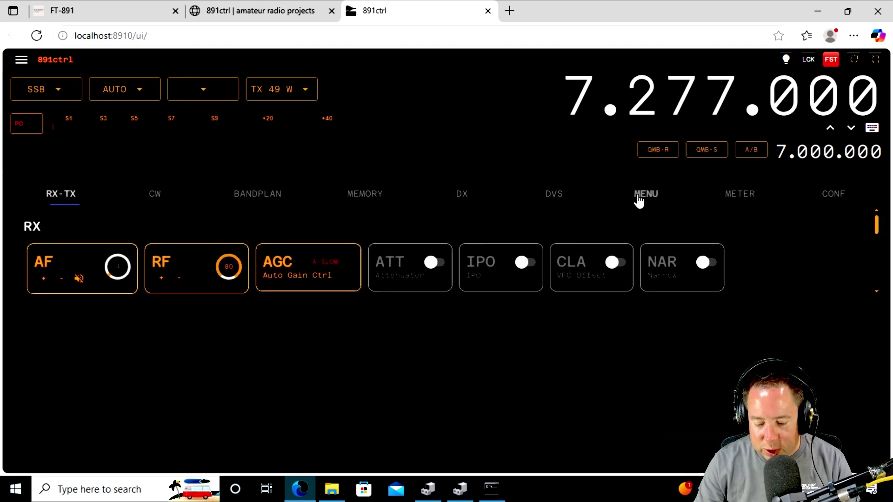
left_click(741, 194)
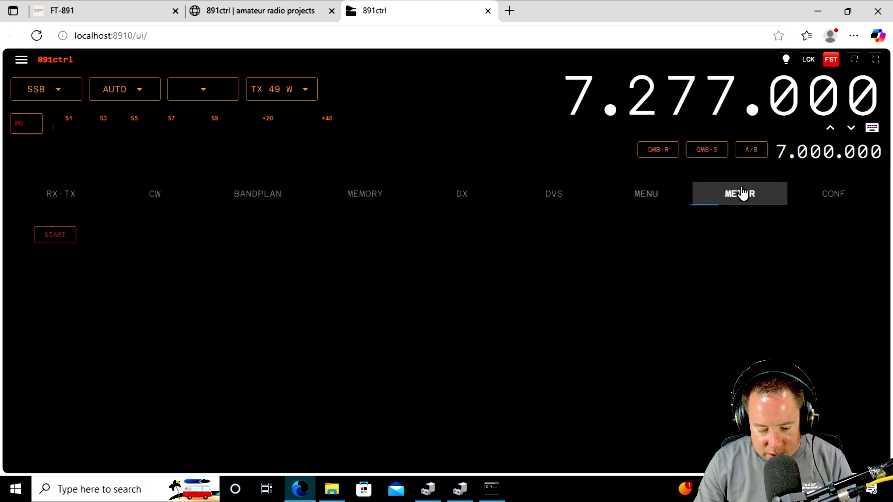
left_click(829, 195)
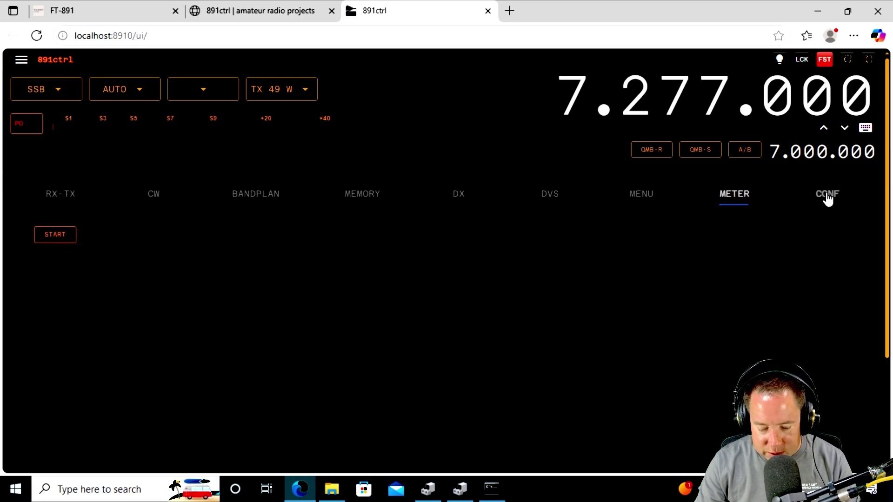
scroll(534, 316, "down", 3)
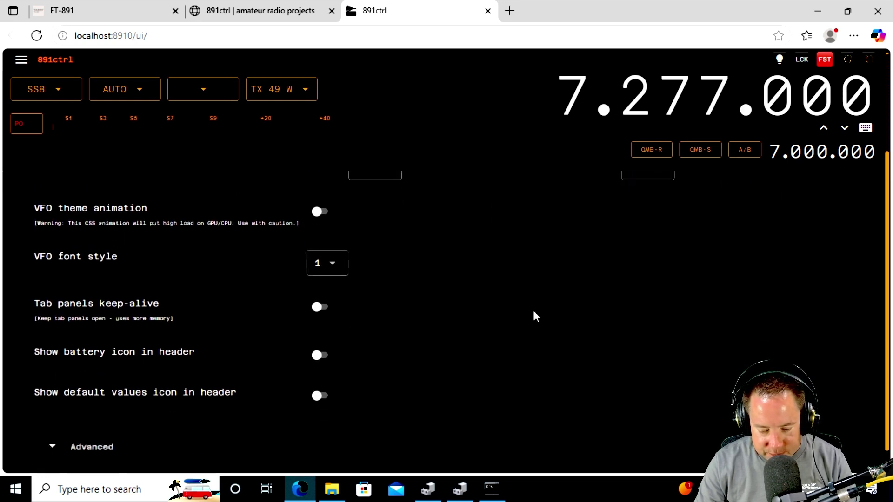
scroll(358, 257, "up", 3)
Step: Scan the stored memory channels, then view the DX solar-terrestrial propagation data
left_click(361, 195)
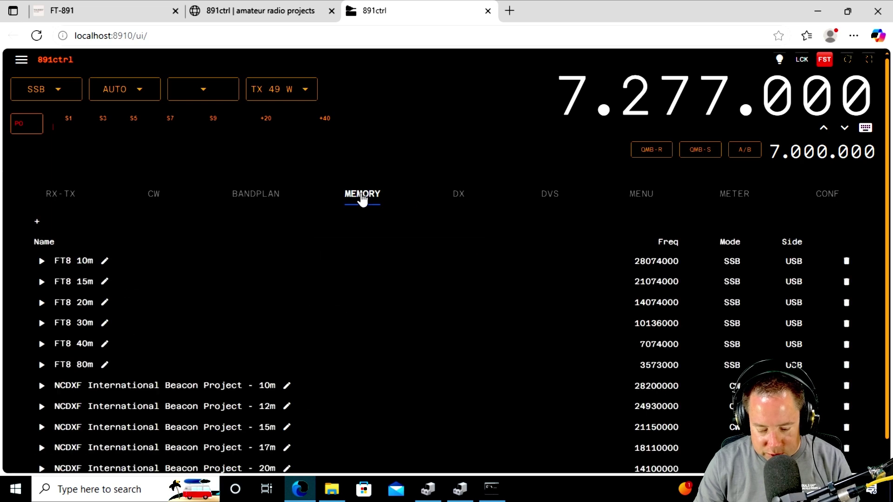
scroll(176, 255, "down", 1)
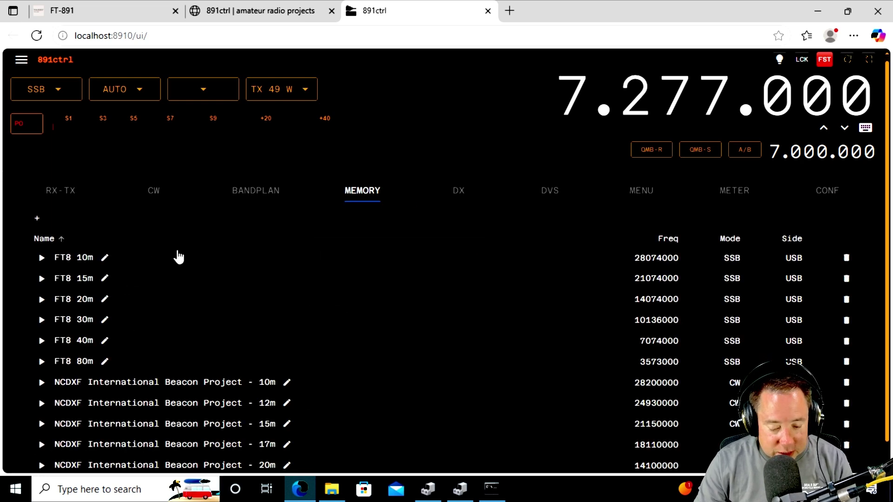
scroll(178, 251, "up", 1)
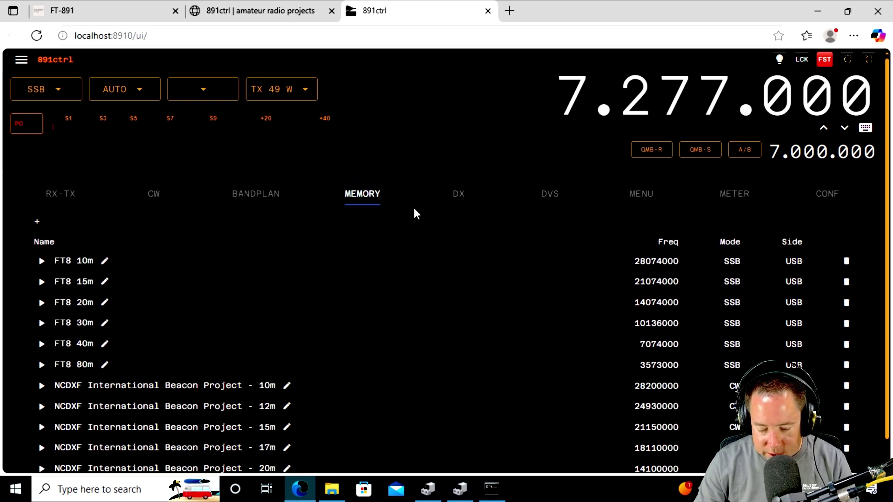
left_click(460, 200)
scroll(592, 296, "down", 3)
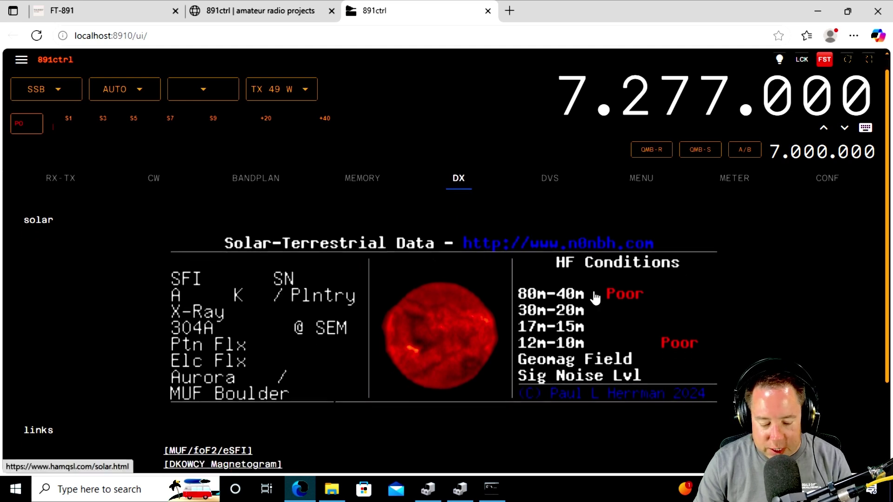
scroll(593, 296, "up", 3)
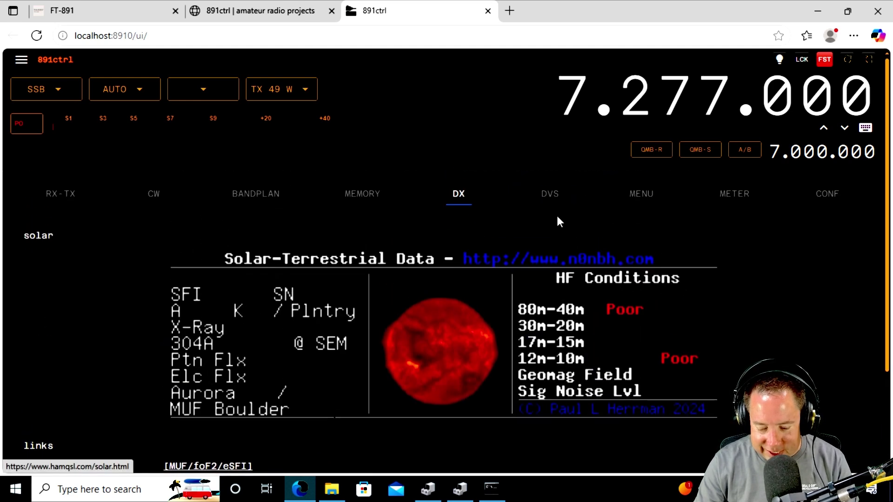
Step: Show the DVS voice-message page with messages 1–5, monitor level 50, 5 sec pause
left_click(555, 196)
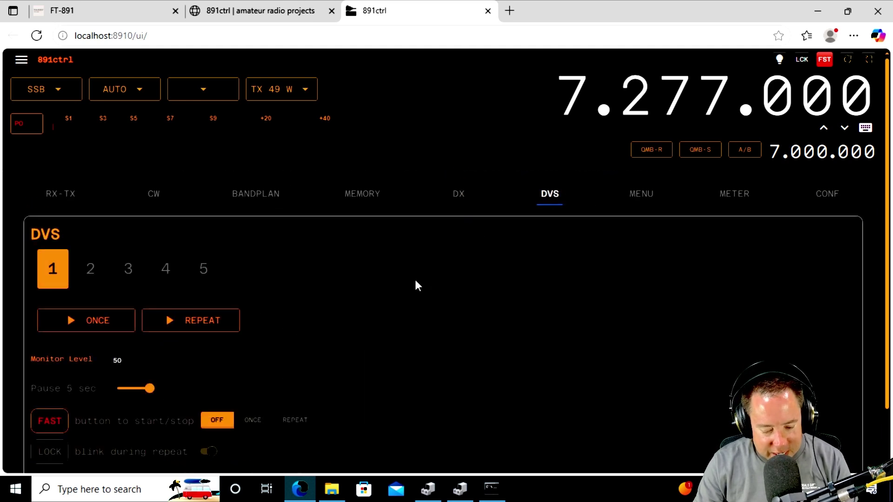
scroll(416, 284, "down", 2)
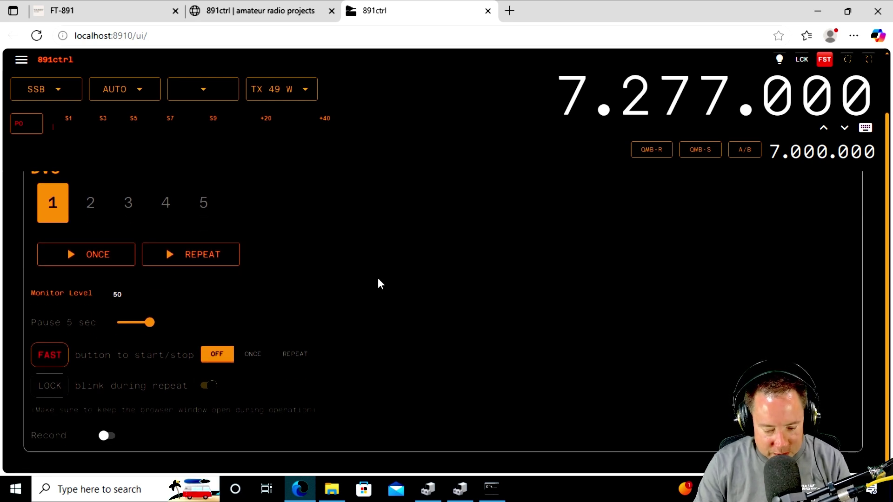
scroll(378, 279, "up", 2)
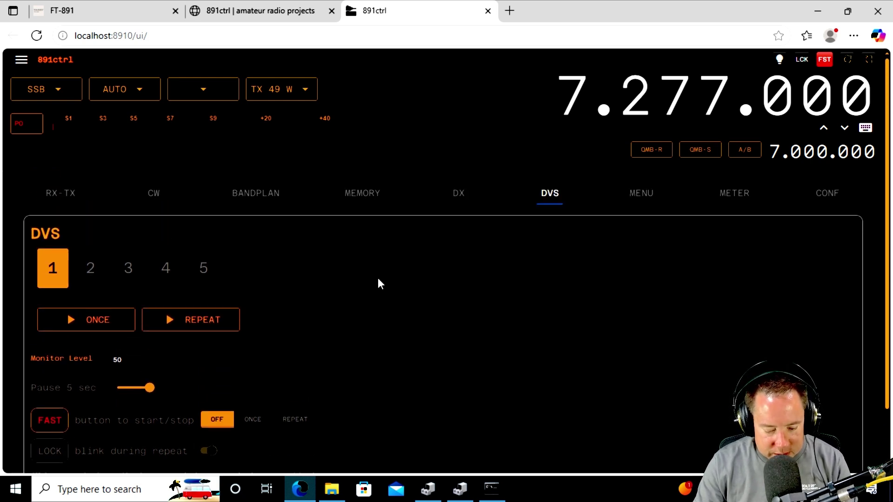
scroll(378, 284, "down", 2)
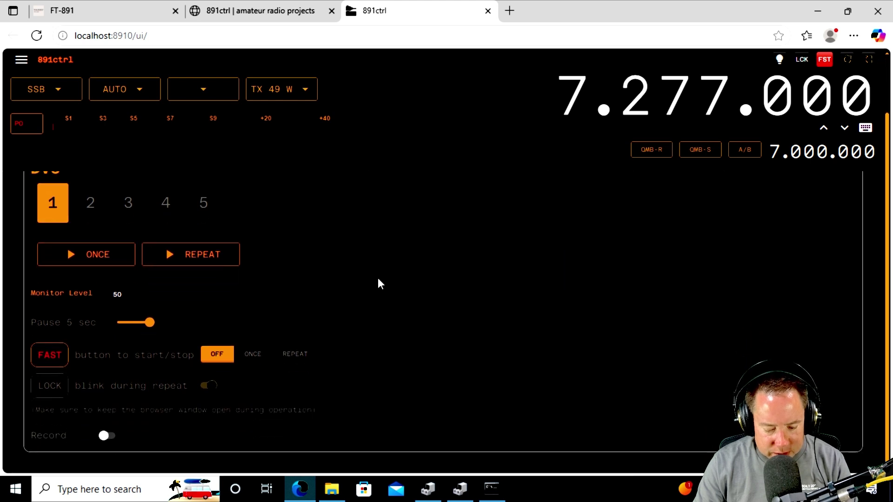
scroll(331, 299, "up", 2)
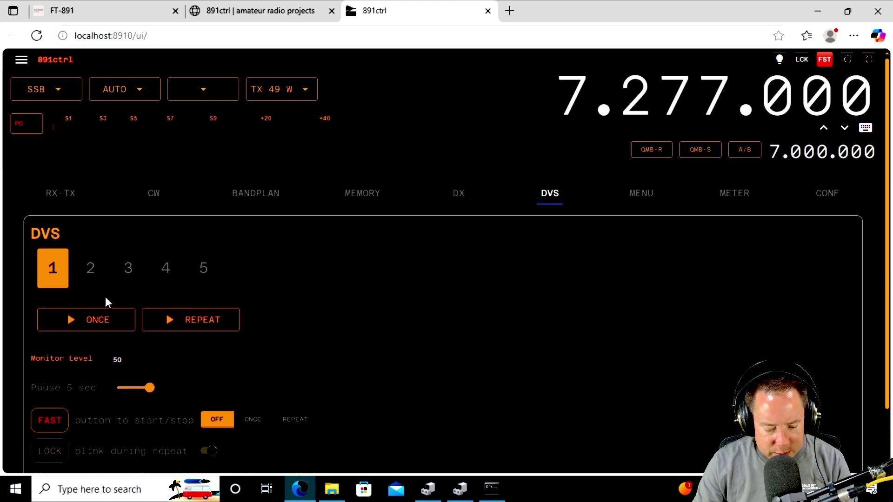
Step: Select voice memory slot 2, go back to slot 1, and view the Record switch
left_click(90, 270)
left_click(50, 271)
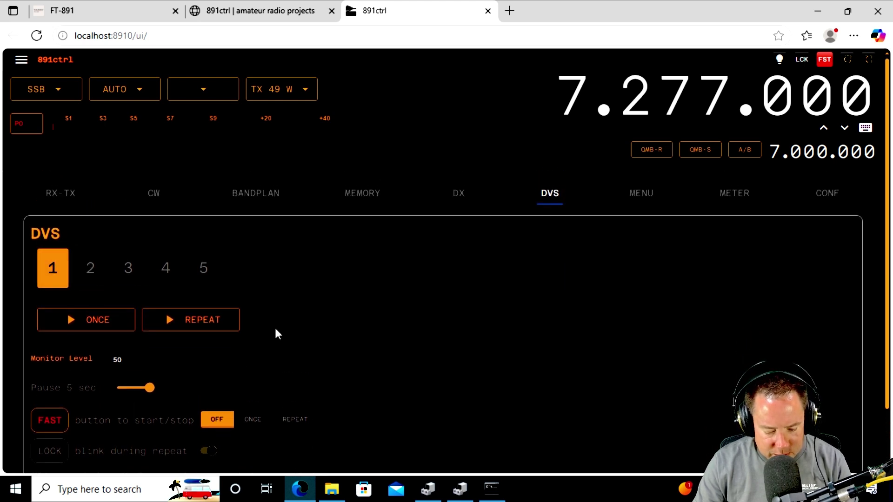
scroll(242, 353, "down", 2)
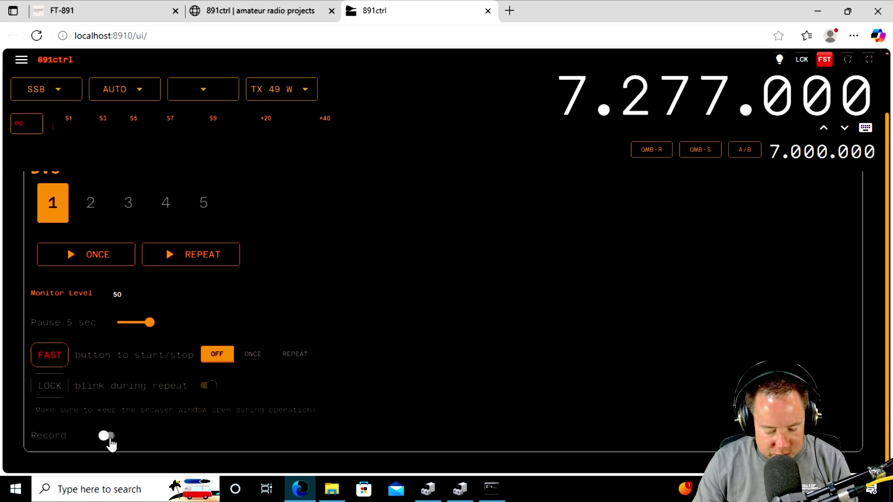
scroll(374, 349, "up", 3)
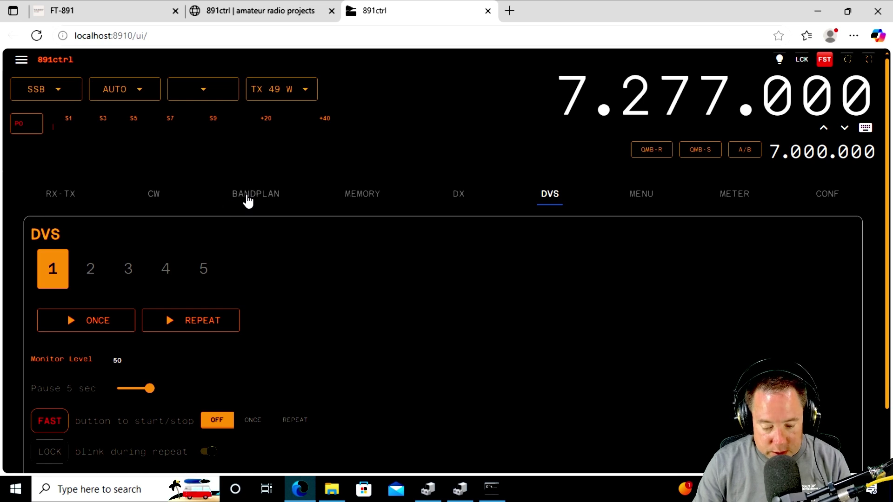
Step: Show the RX-TX controls and check the band list without changing bands
left_click(62, 199)
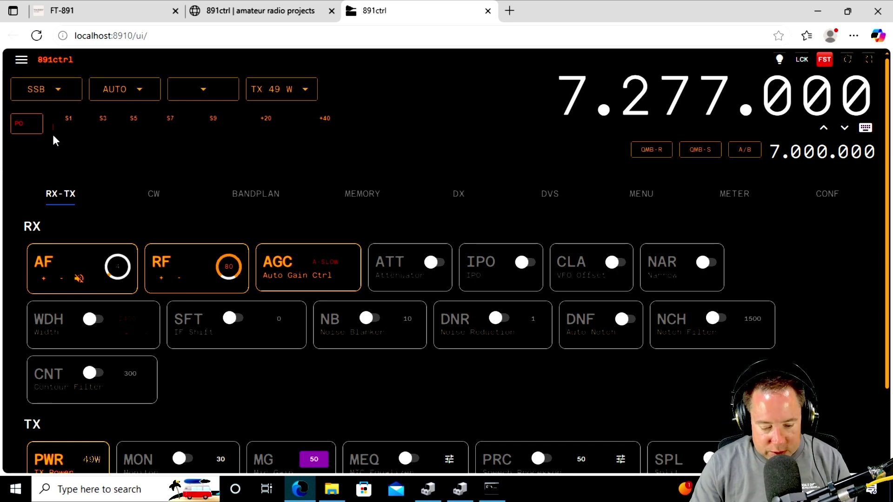
left_click(205, 96)
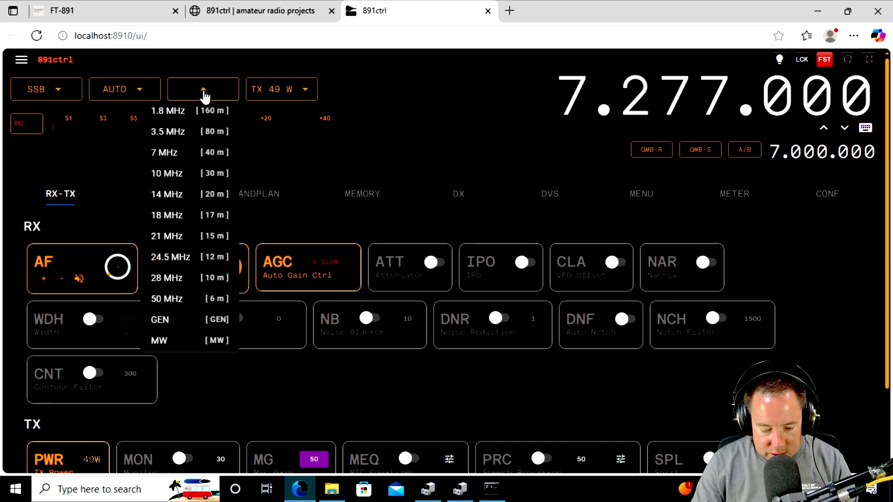
left_click(204, 96)
left_click(205, 96)
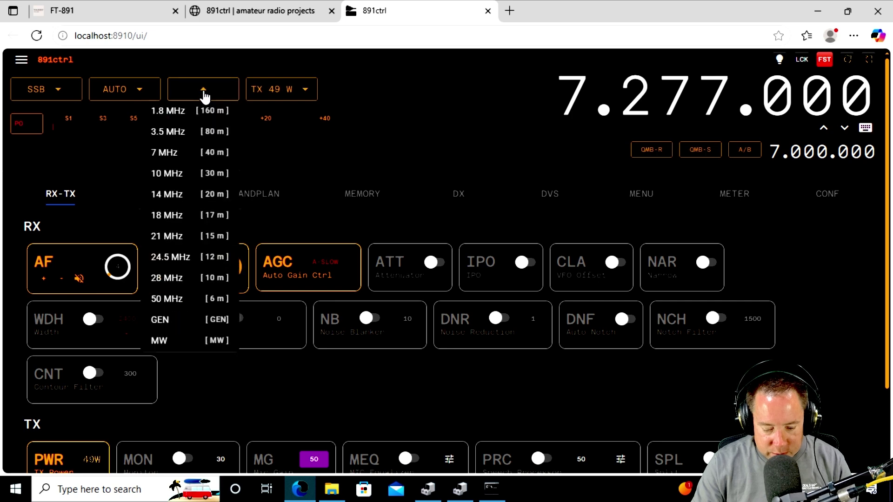
left_click(204, 96)
Step: Set transmit power from the preset list to 100 W, then to 40 W
left_click(267, 90)
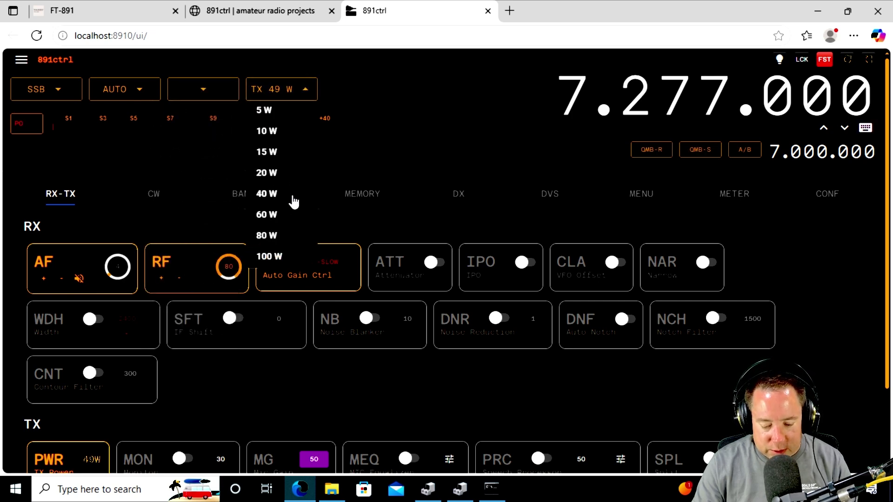
left_click(292, 257)
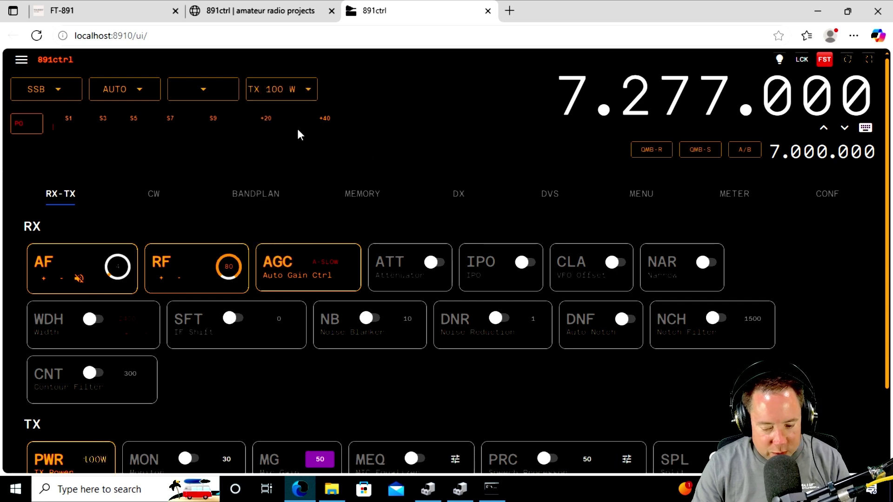
left_click(294, 93)
left_click(279, 193)
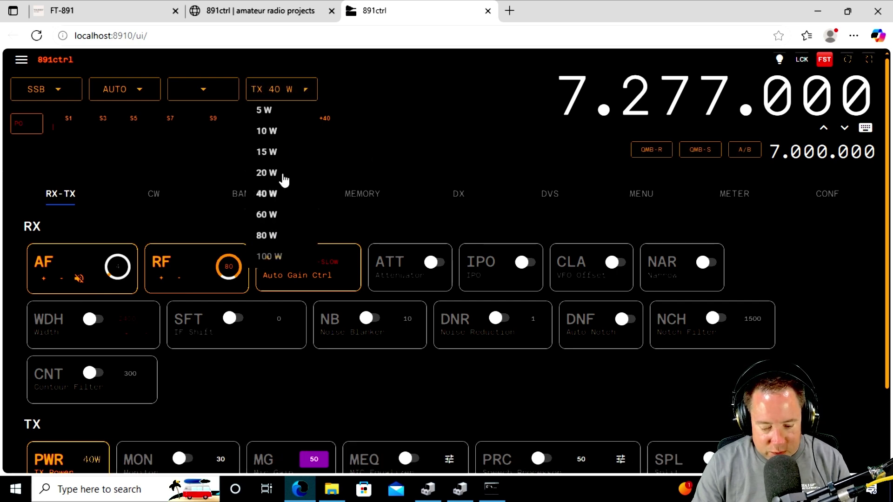
Step: Set the TX Power slider to exactly 50 W and apply it
scroll(393, 126, "down", 1)
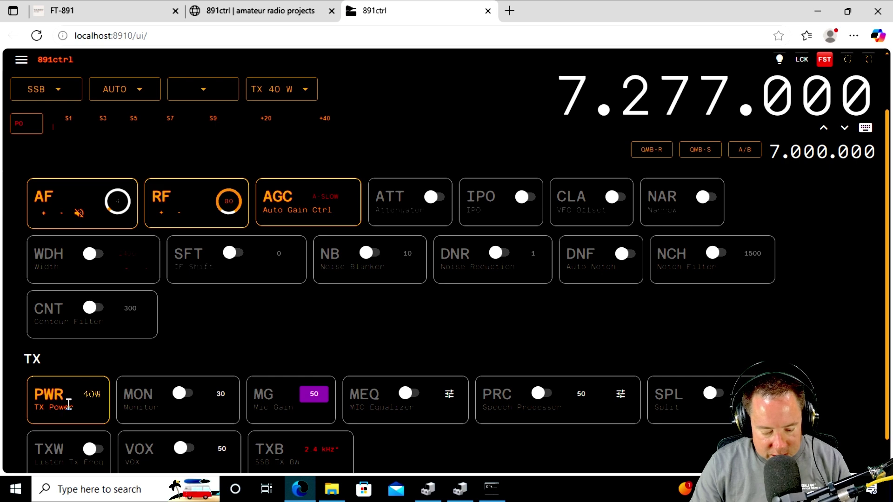
left_click(84, 395)
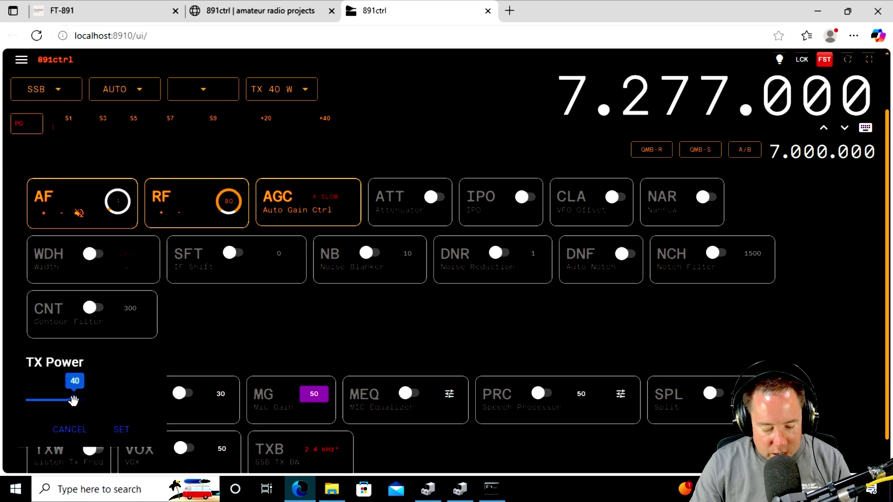
mouse_move(74, 400)
left_mouse_down()
mouse_move(62, 400)
mouse_move(88, 400)
left_mouse_up()
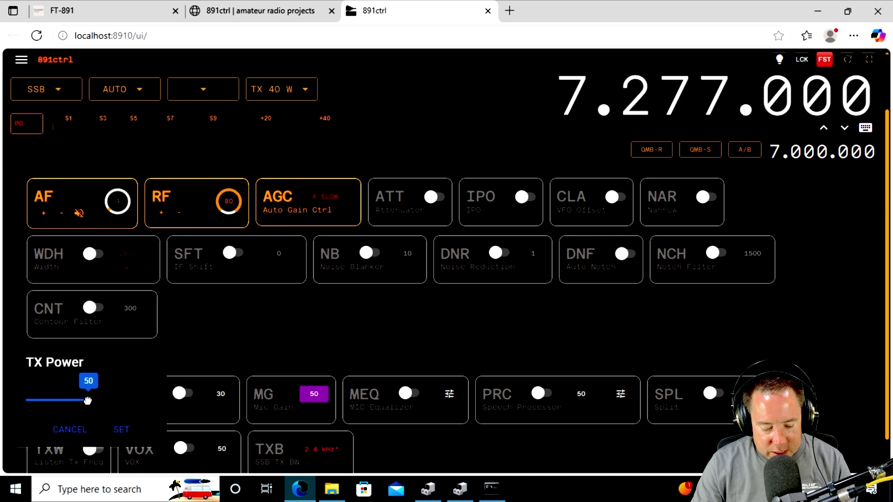
left_click(121, 429)
scroll(219, 336, "down", 1)
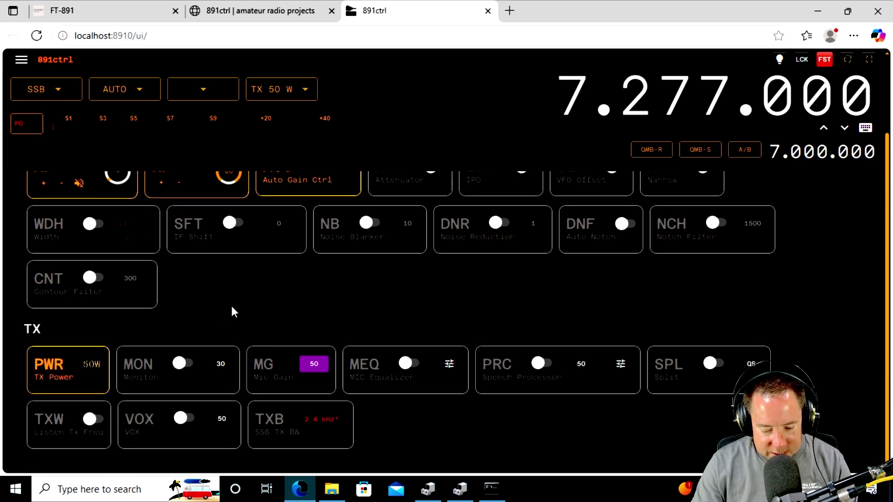
Step: Turn the noise blanker on and leave its level at 10
scroll(231, 311, "up", 1)
left_click(368, 289)
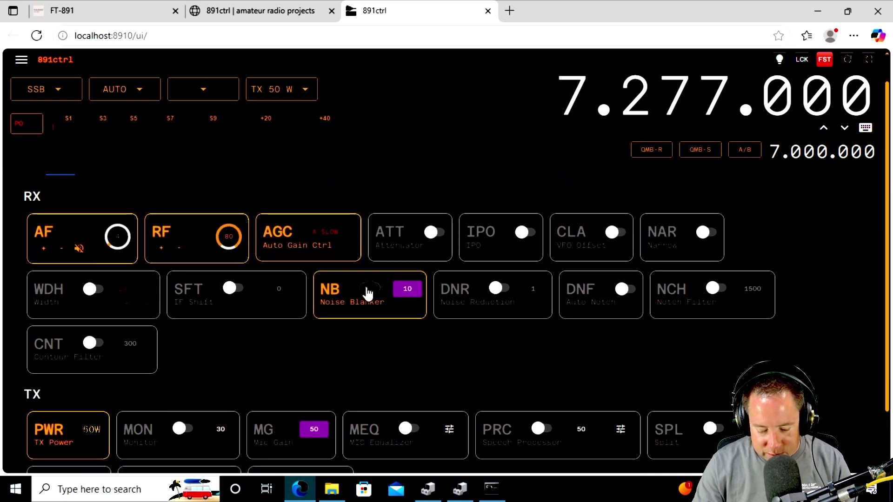
left_click(413, 296)
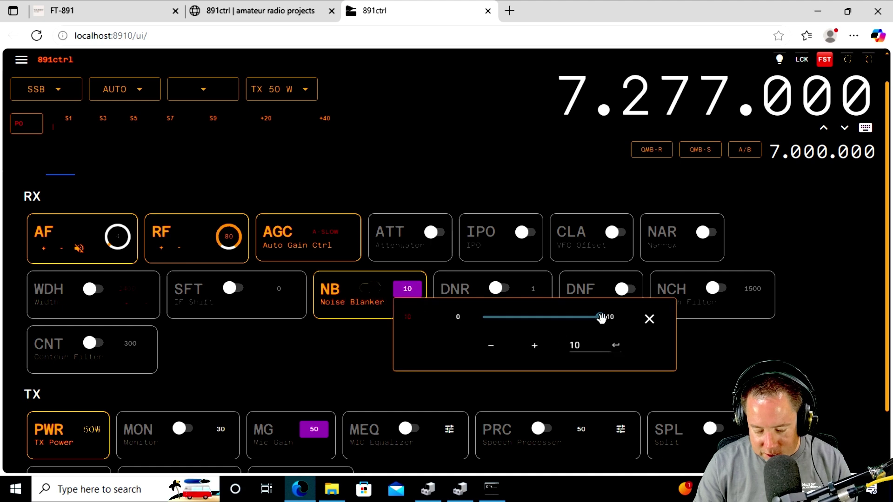
mouse_move(600, 317)
left_mouse_down()
mouse_move(494, 317)
mouse_move(601, 313)
left_mouse_up()
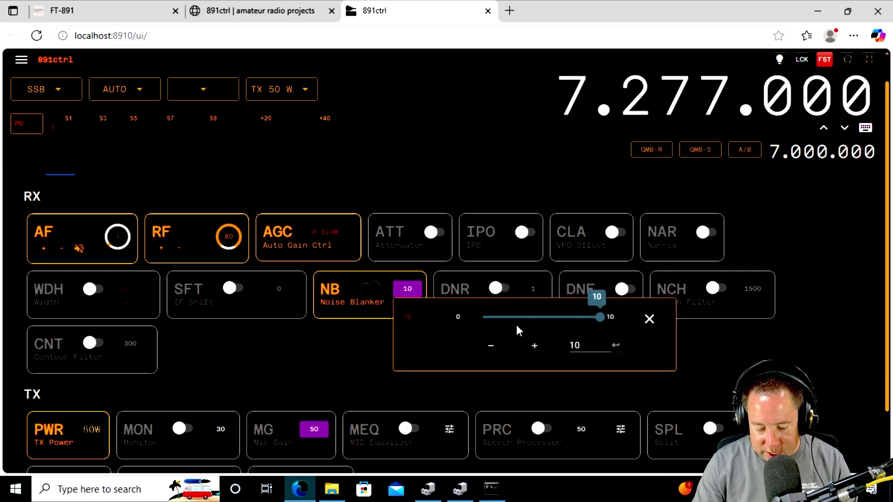
left_click(648, 319)
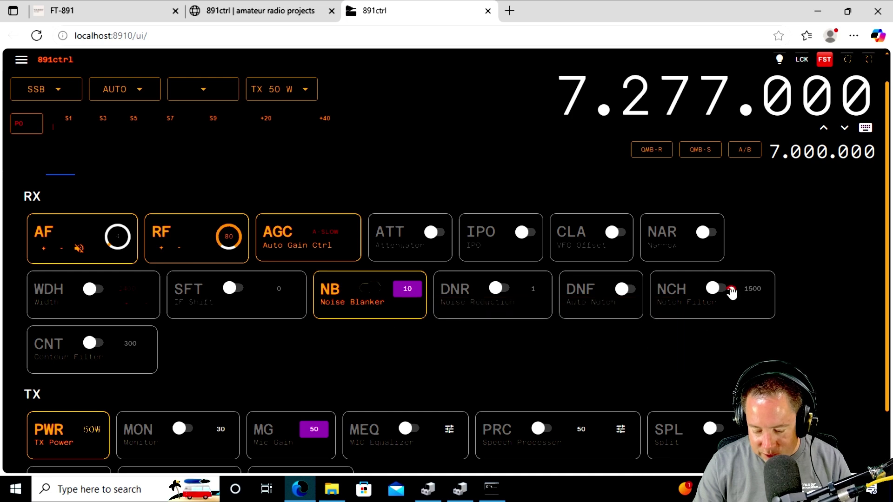
Step: Change the notch filter frequency from 1500 to 1780, leaving the notch switched off
left_click(716, 289)
left_click(749, 292)
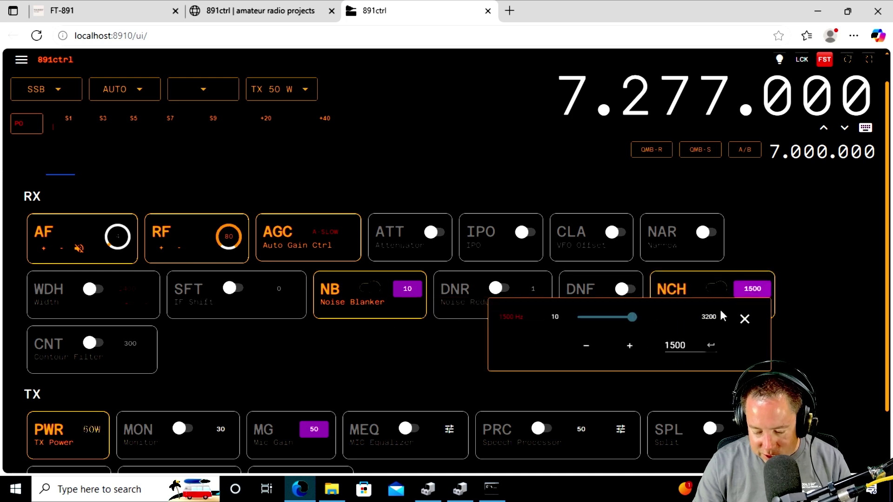
mouse_move(632, 317)
left_mouse_down()
mouse_move(640, 318)
mouse_move(617, 321)
mouse_move(642, 314)
left_mouse_up()
left_click(743, 319)
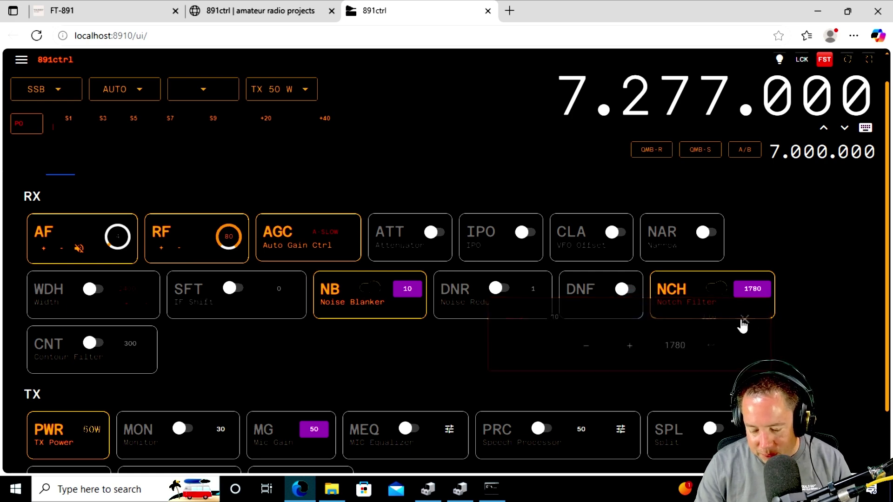
left_click(715, 289)
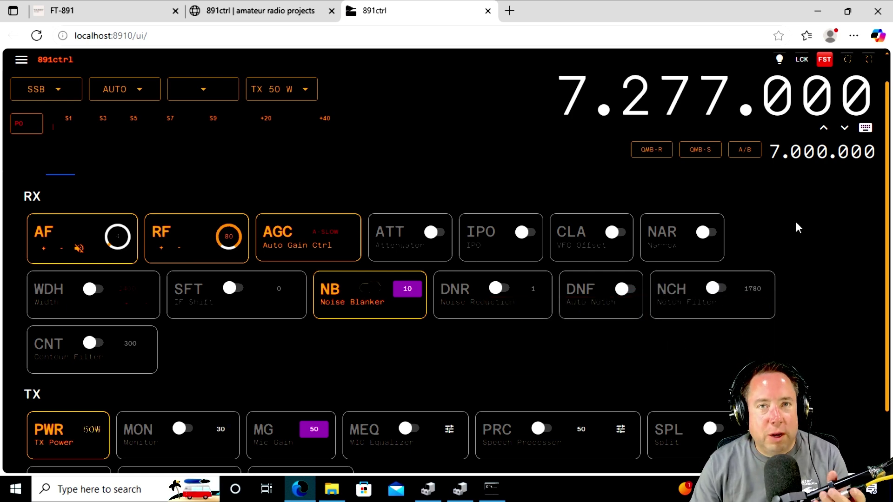